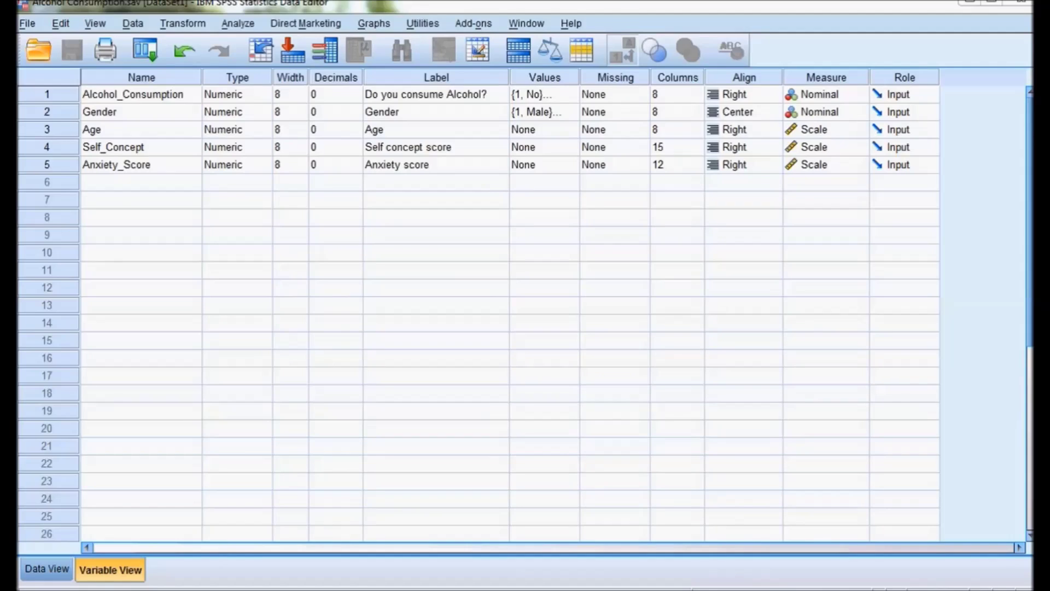
Review the definitions of all five variables, including the value labels of Alcohol_Consumption
click(65, 96)
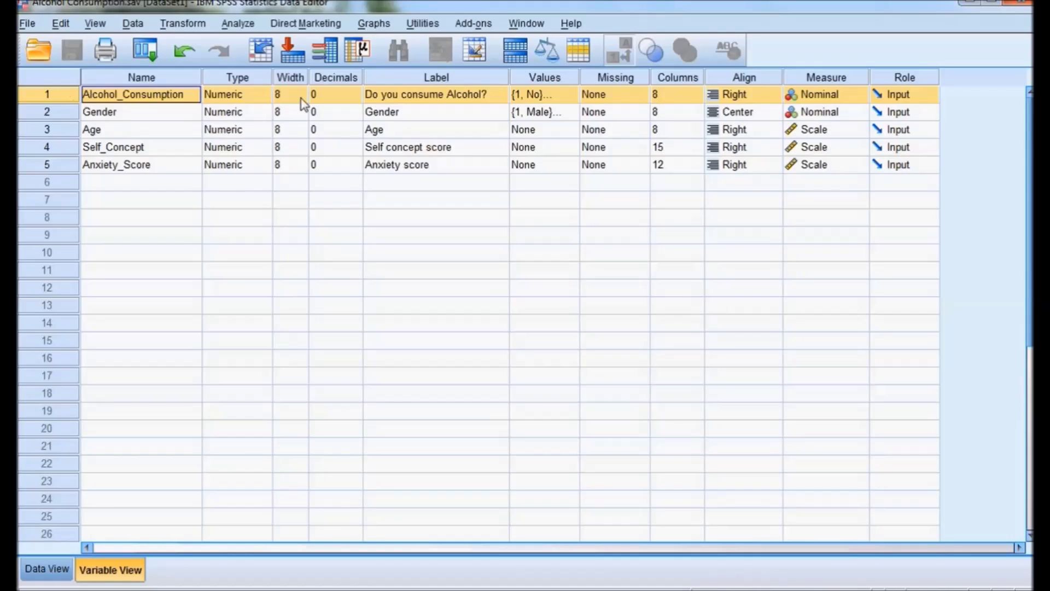
click(572, 96)
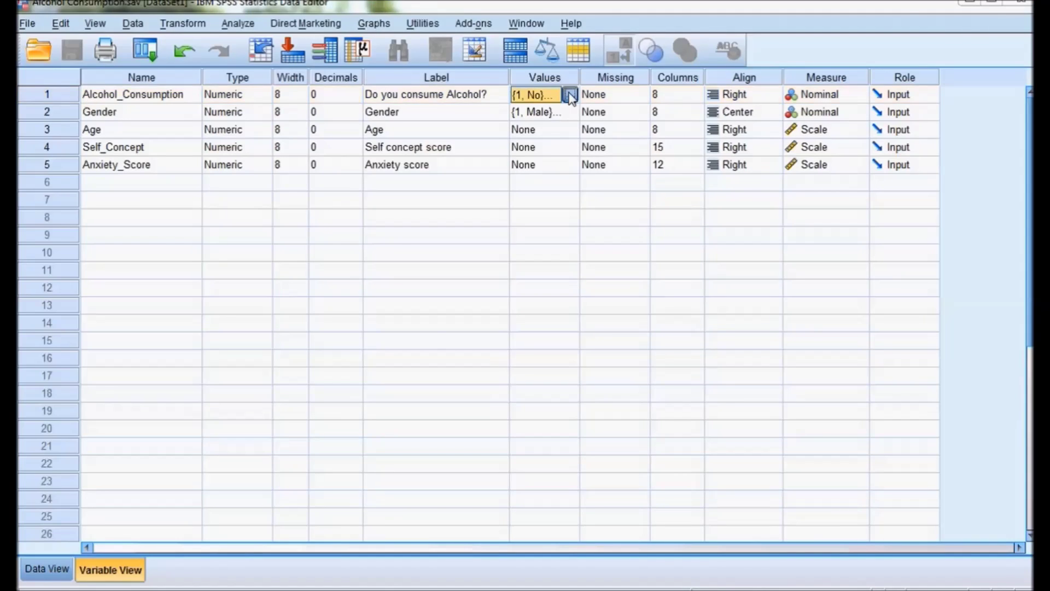
click(571, 97)
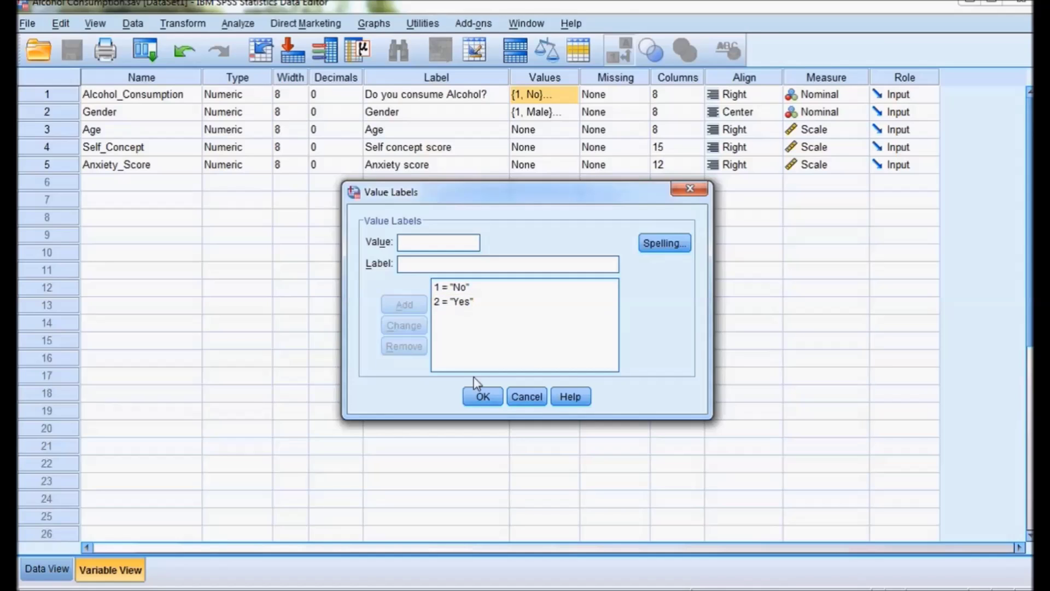
click(479, 394)
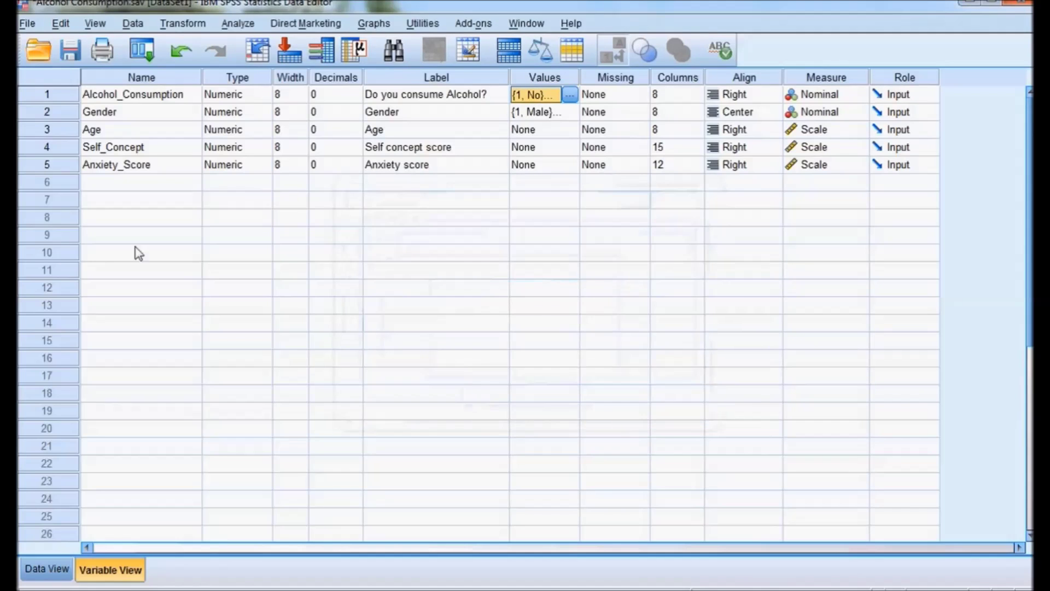
click(66, 112)
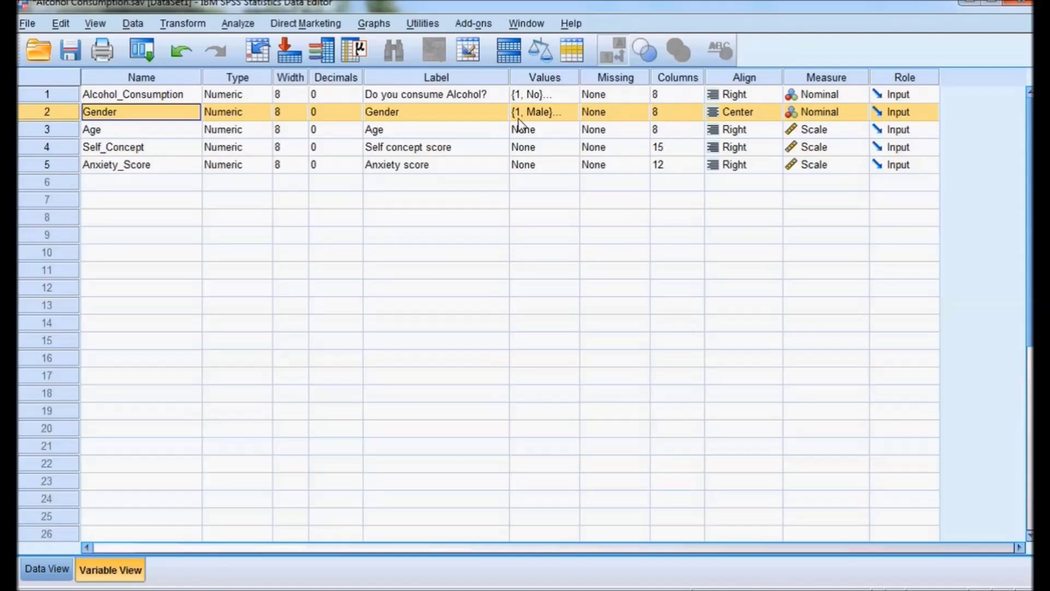
click(59, 135)
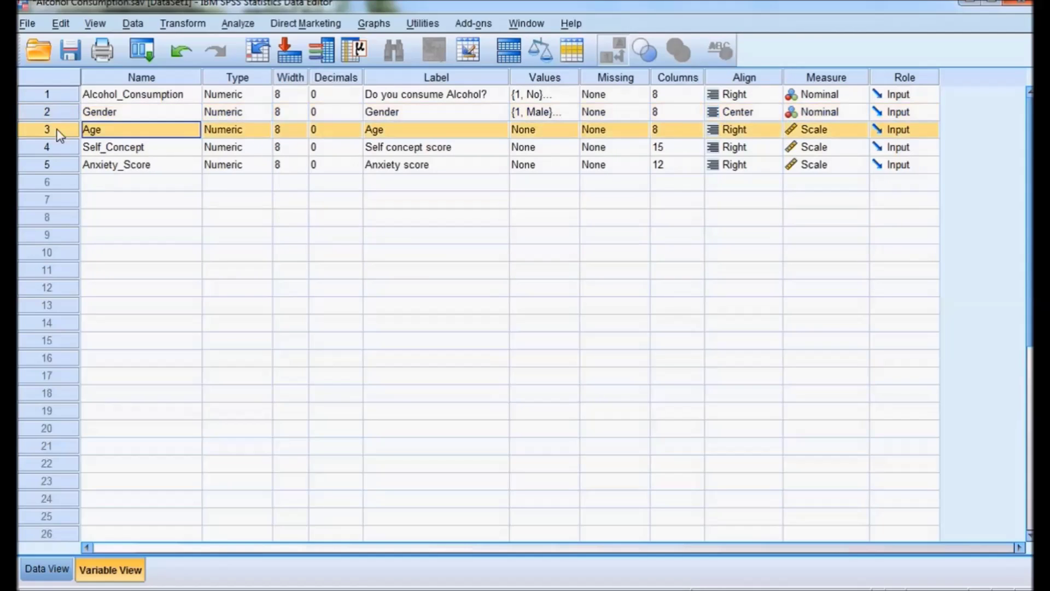
click(57, 152)
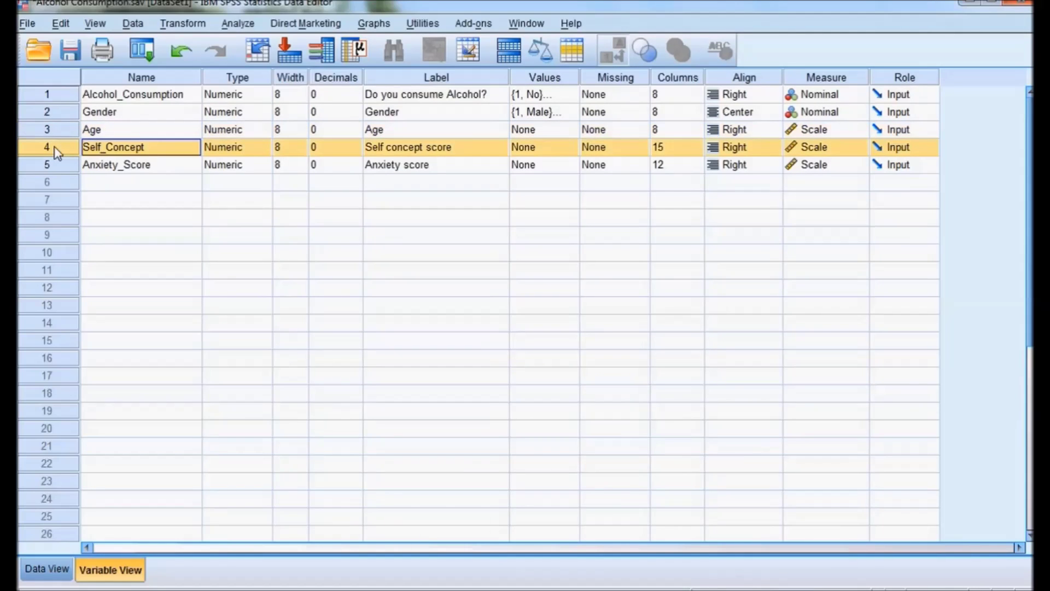
click(57, 167)
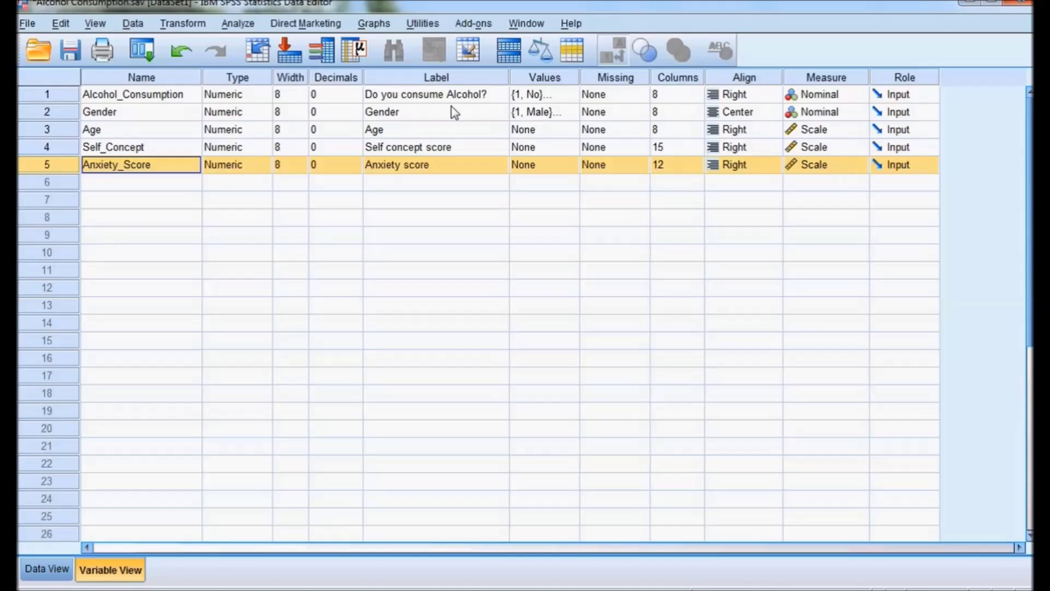
Start a Binary Logistic regression with "Do you consume Alcohol?" as the dependent variable
click(240, 24)
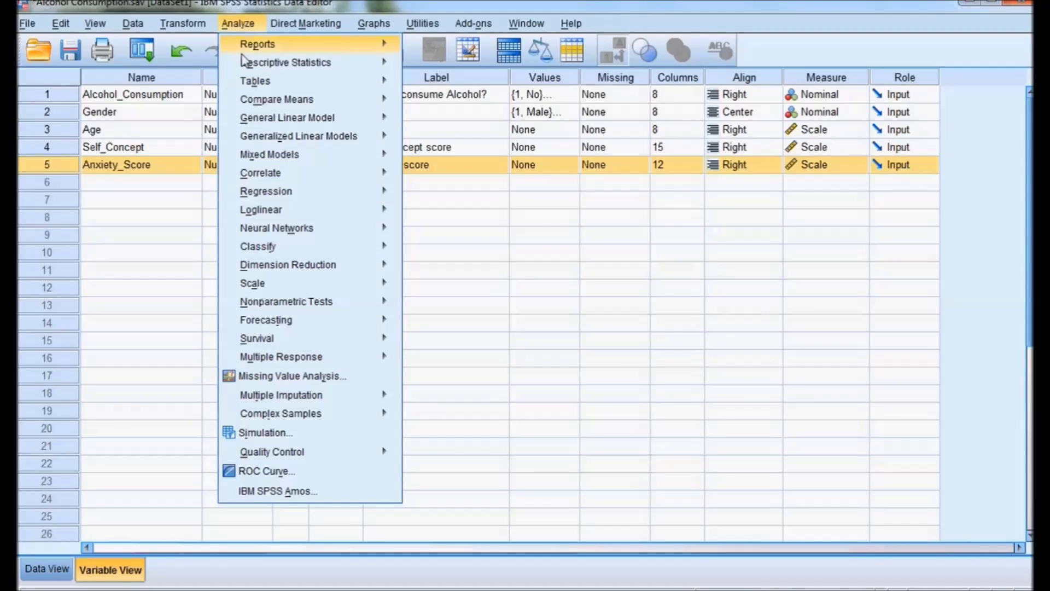
mouse_move(259, 196)
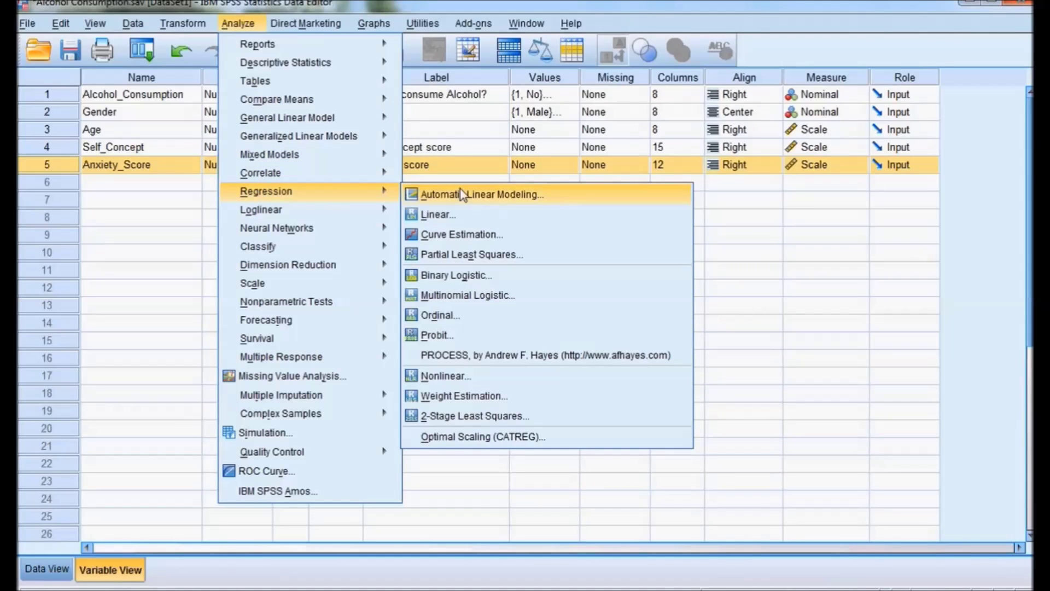
click(458, 276)
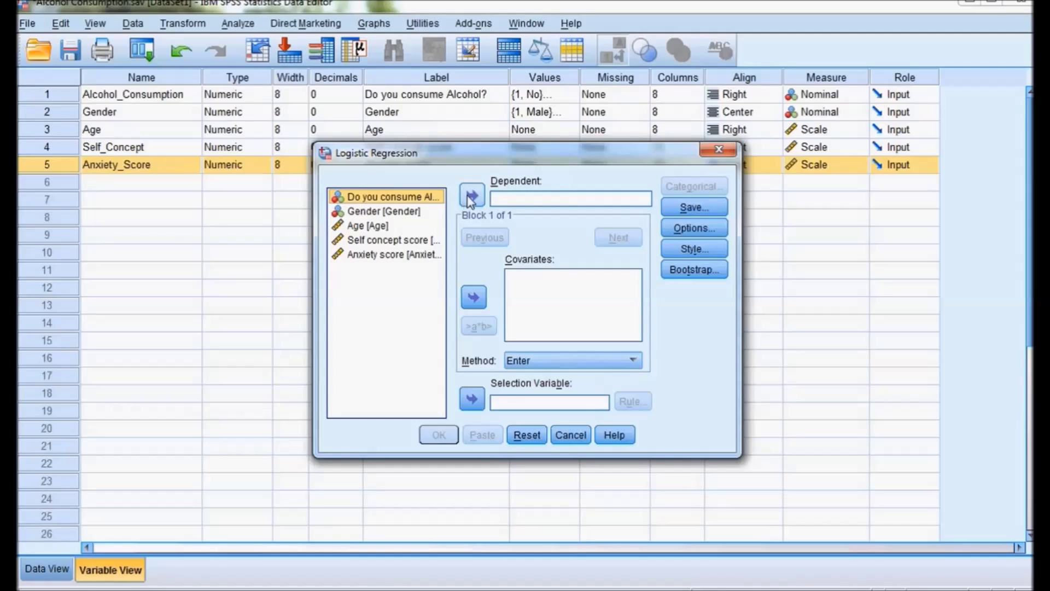
click(471, 196)
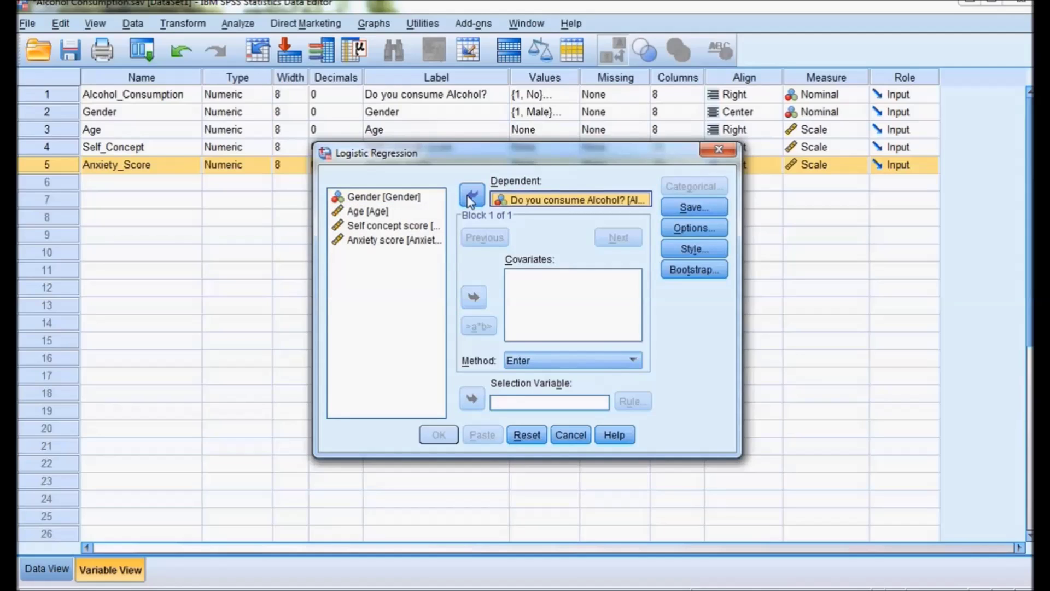
Add Gender, Age, Self concept score and Anxiety score together as covariates of the logistic regression
click(380, 210)
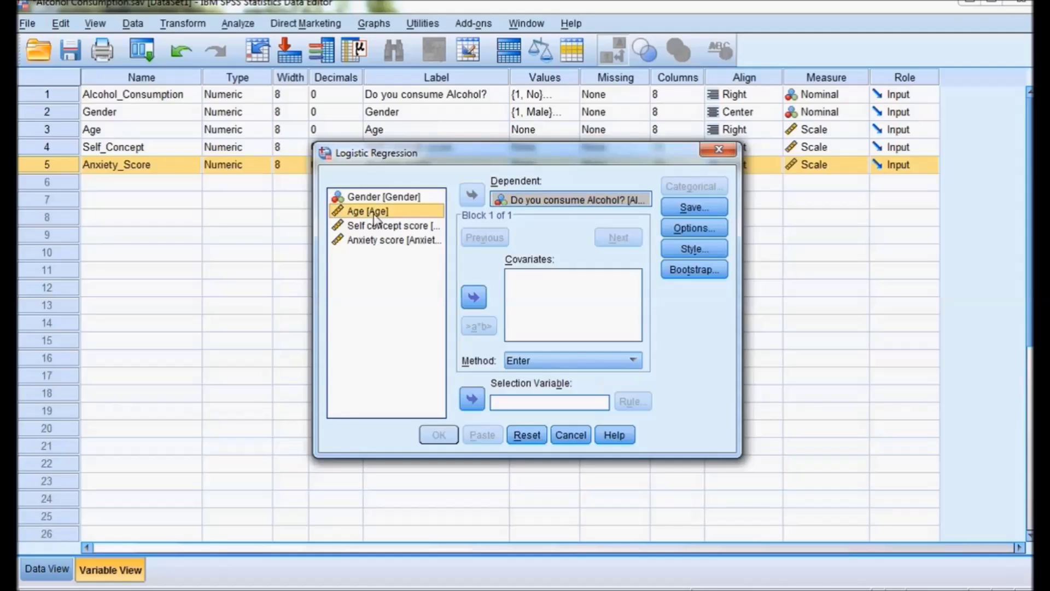
key(Up)
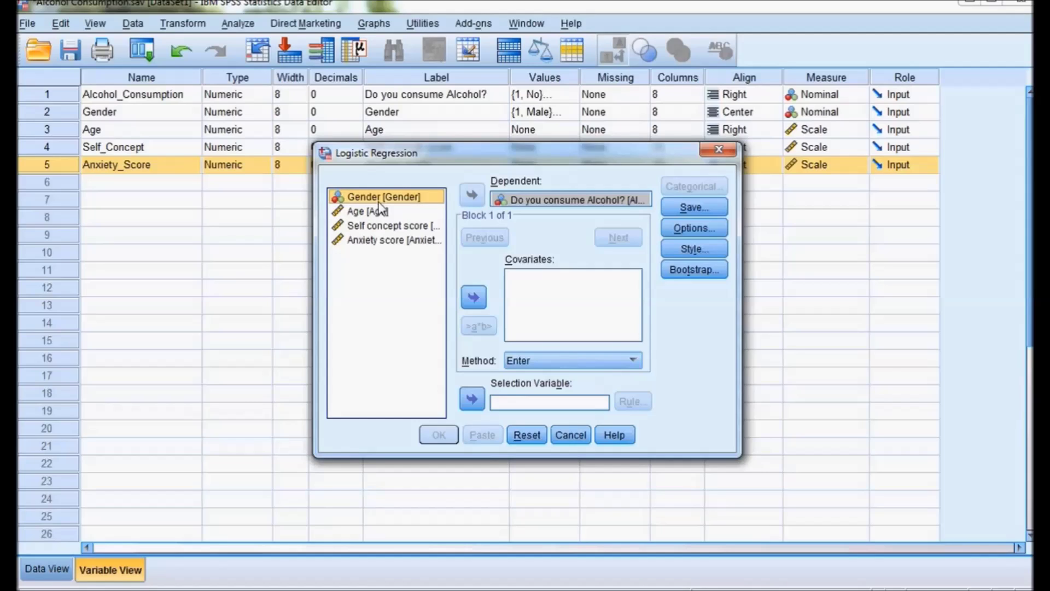
key(shift+Down)
key(shift+Down)
key(shift+Down)
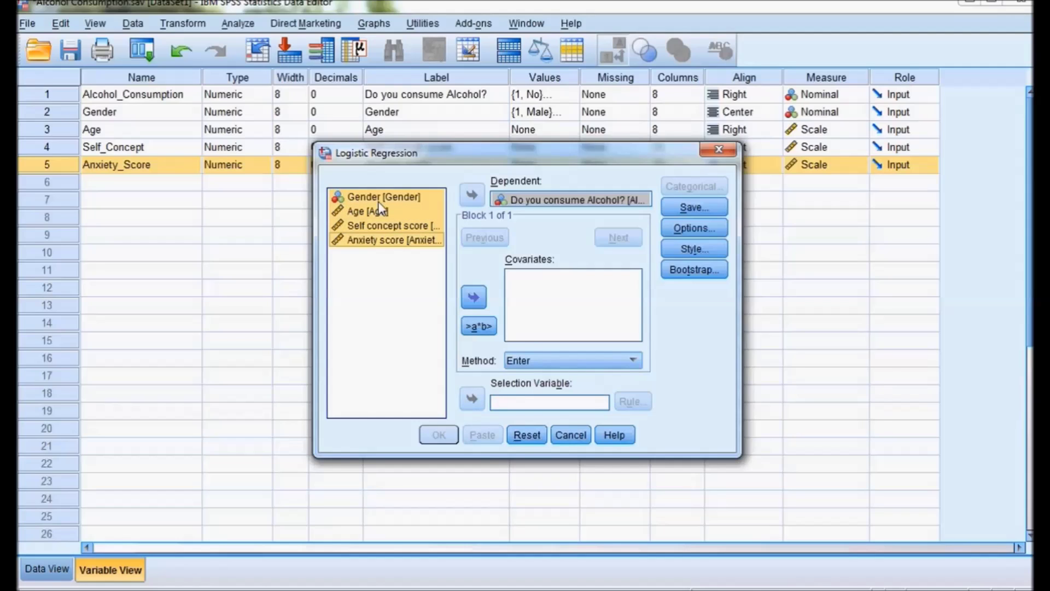
click(473, 298)
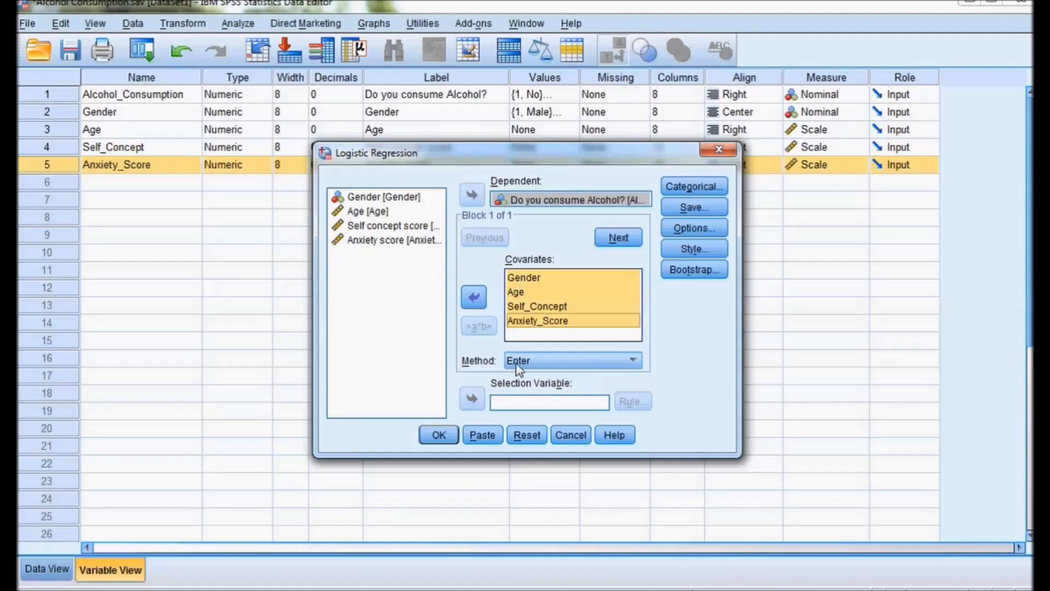
Set the regression method to Forward: LR and check the chosen dependent variable and covariates
click(634, 362)
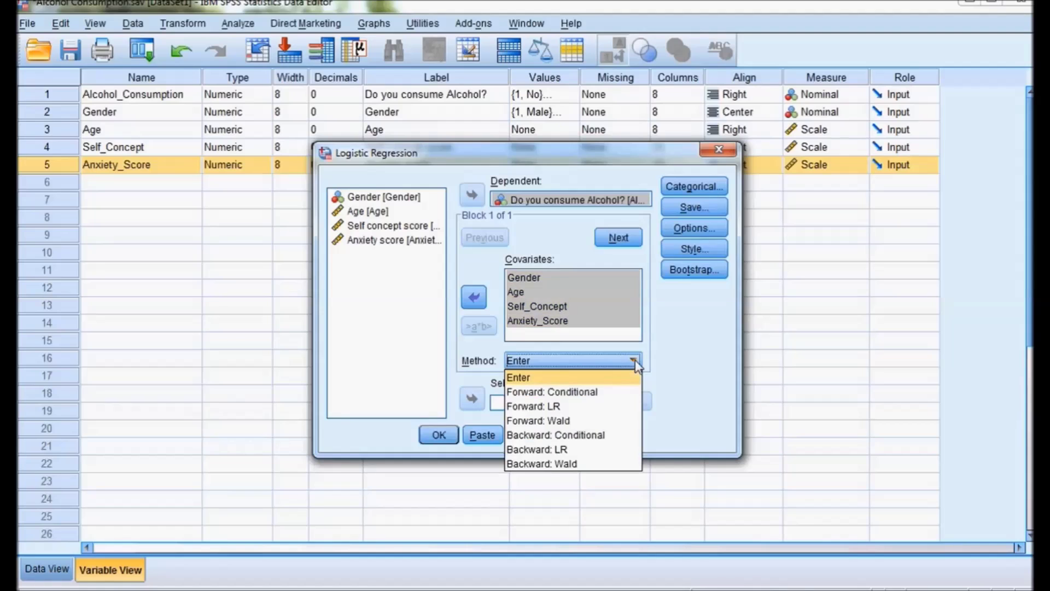
click(608, 406)
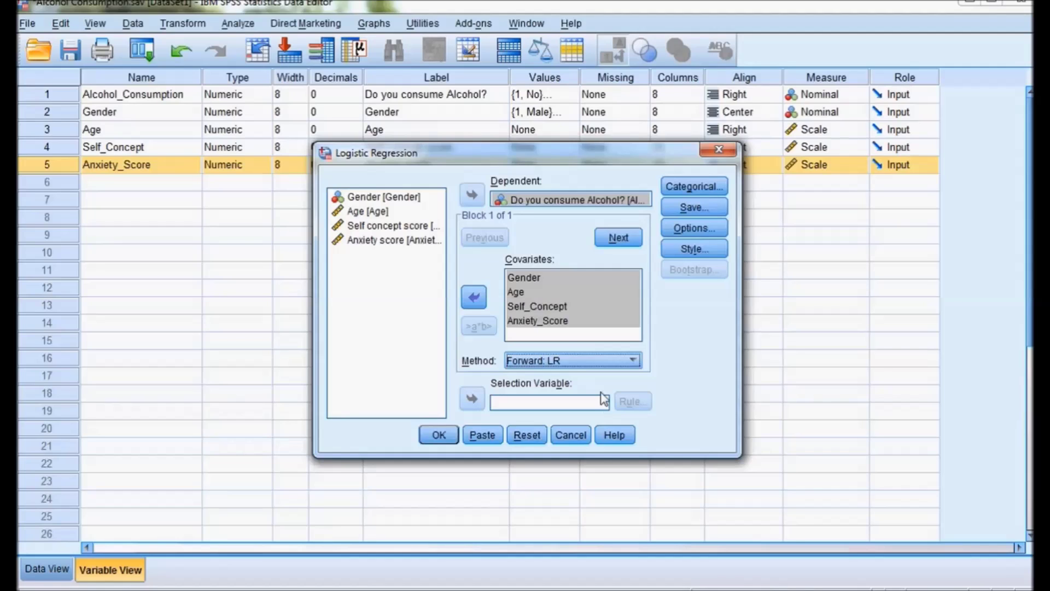
click(531, 200)
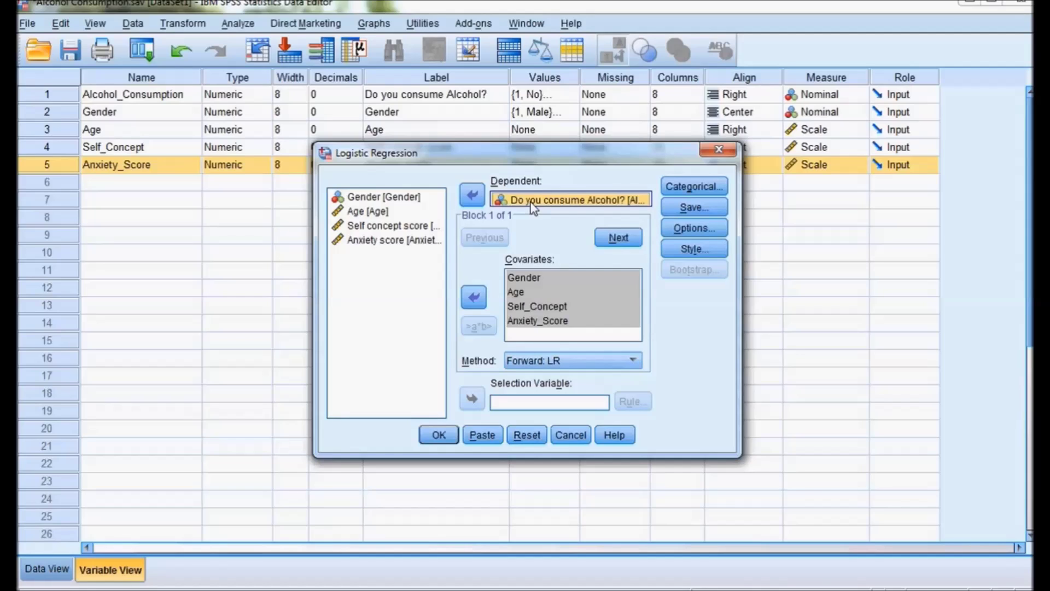
click(529, 278)
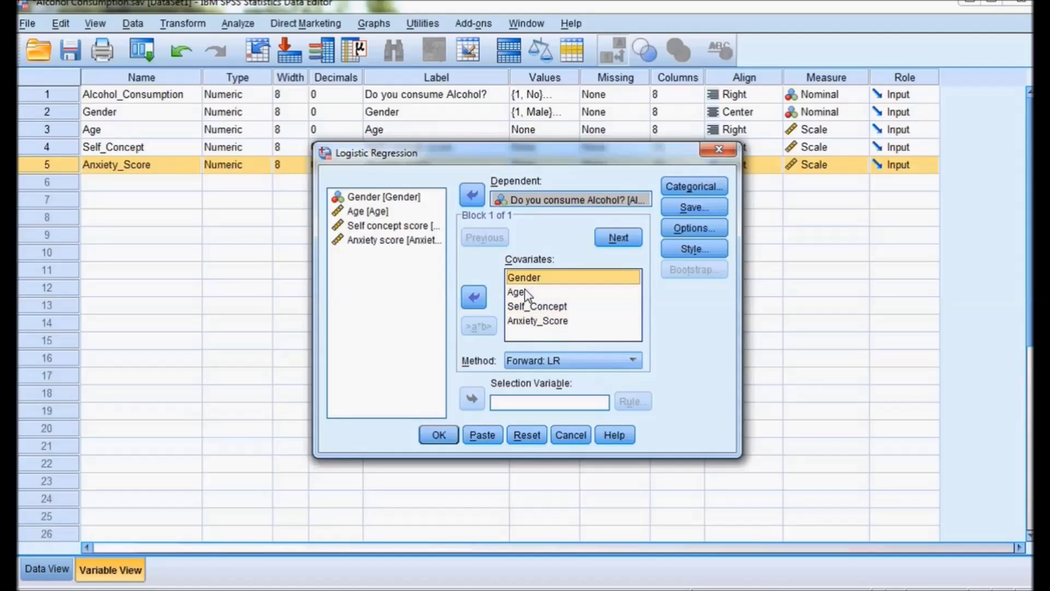
click(524, 291)
click(534, 306)
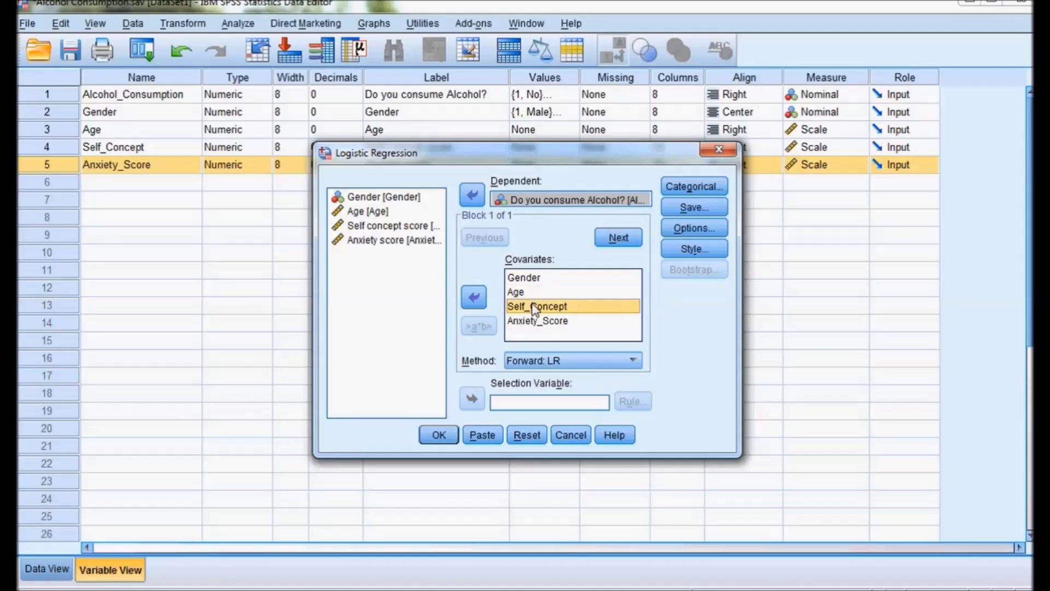
click(542, 331)
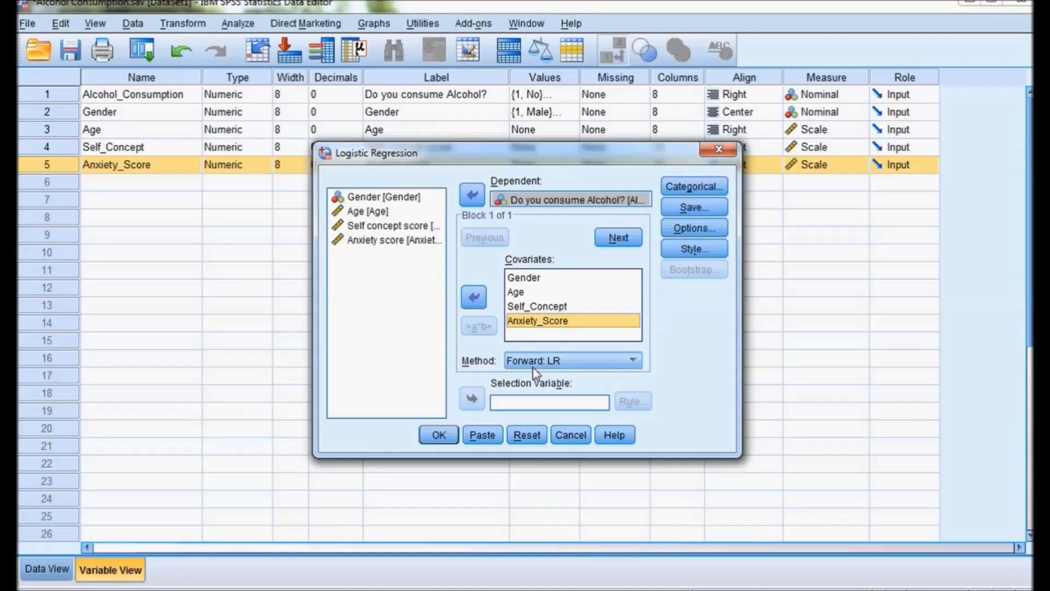
Define Gender as a categorical covariate with Indicator contrast and the last category as reference
click(707, 189)
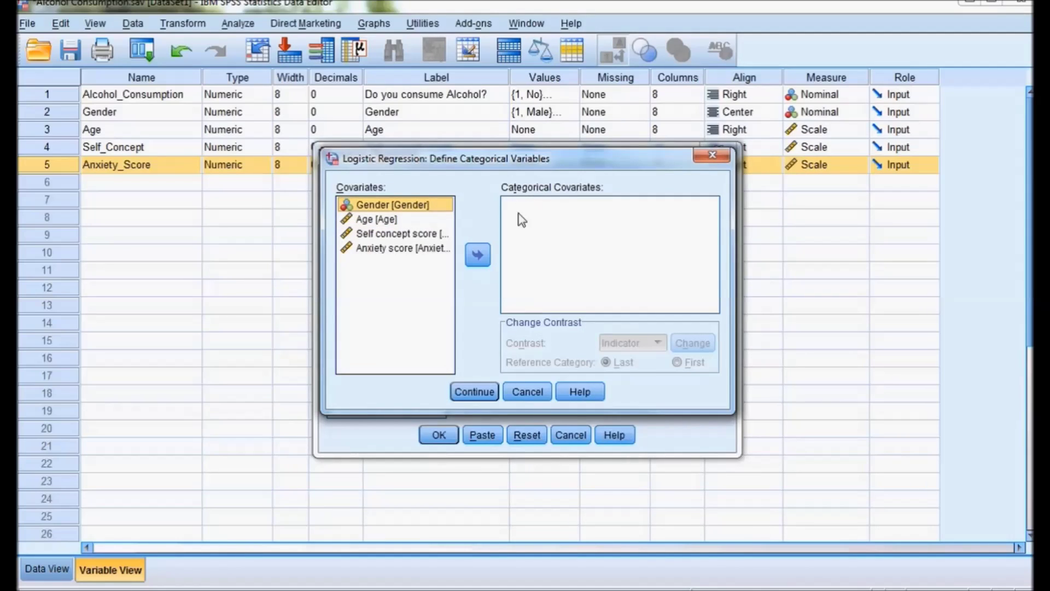
click(478, 255)
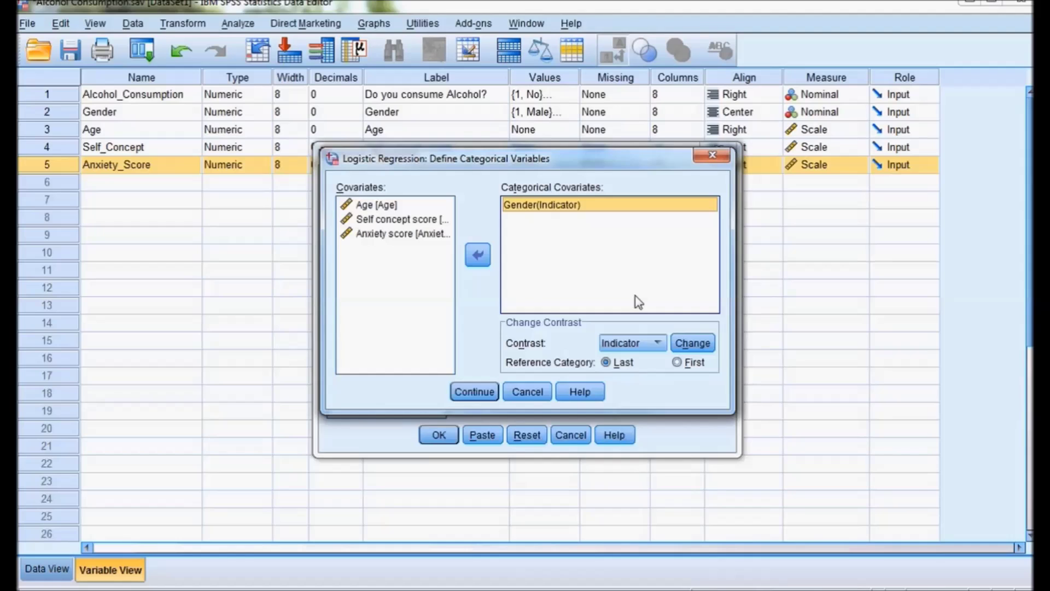
click(485, 393)
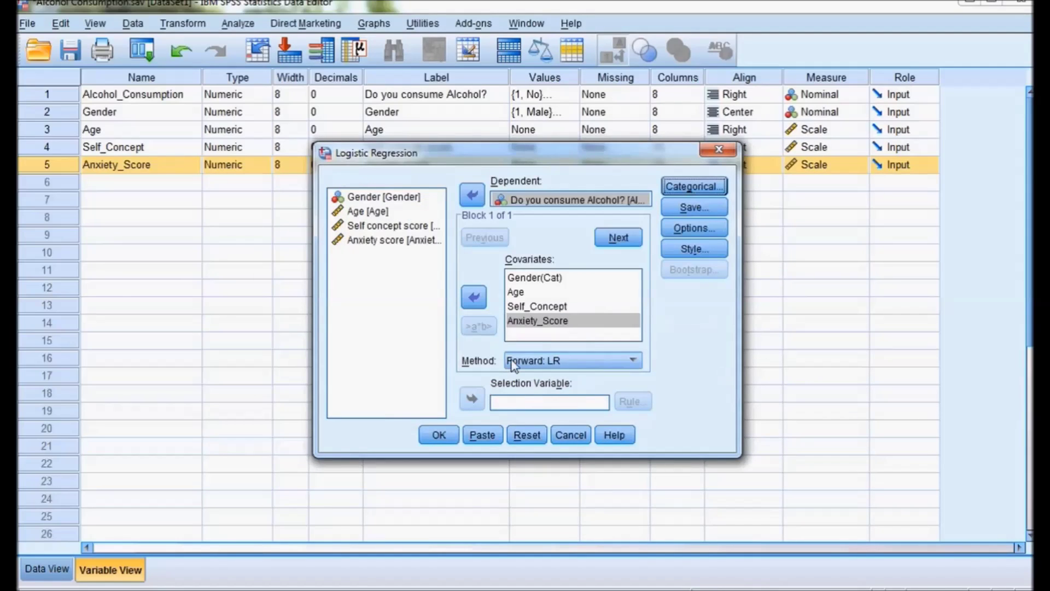
Enable classification plots and the Hosmer-Lemeshow goodness-of-fit test in the regression options
click(693, 228)
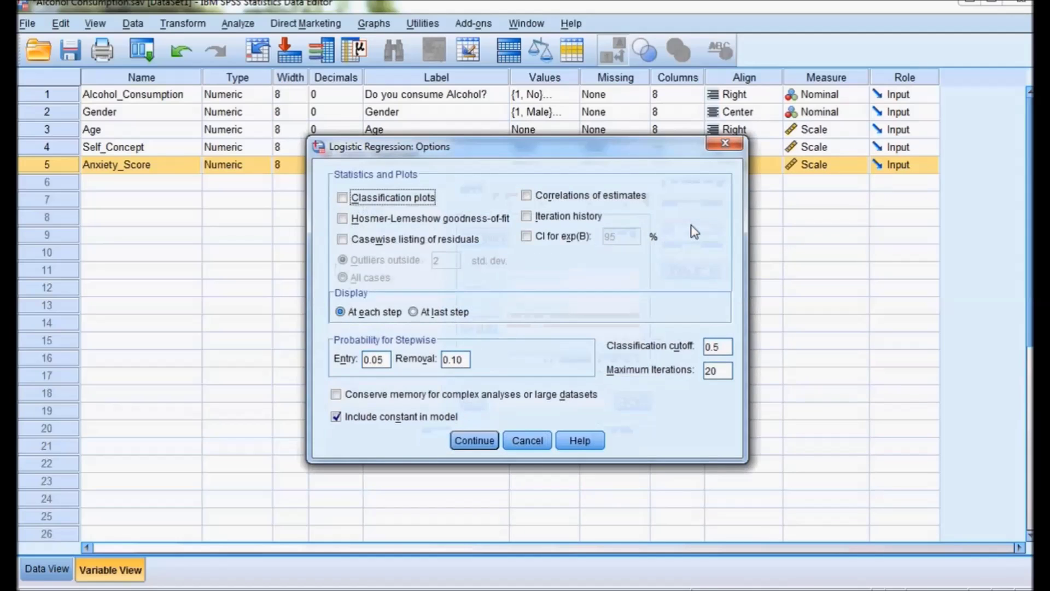
click(394, 203)
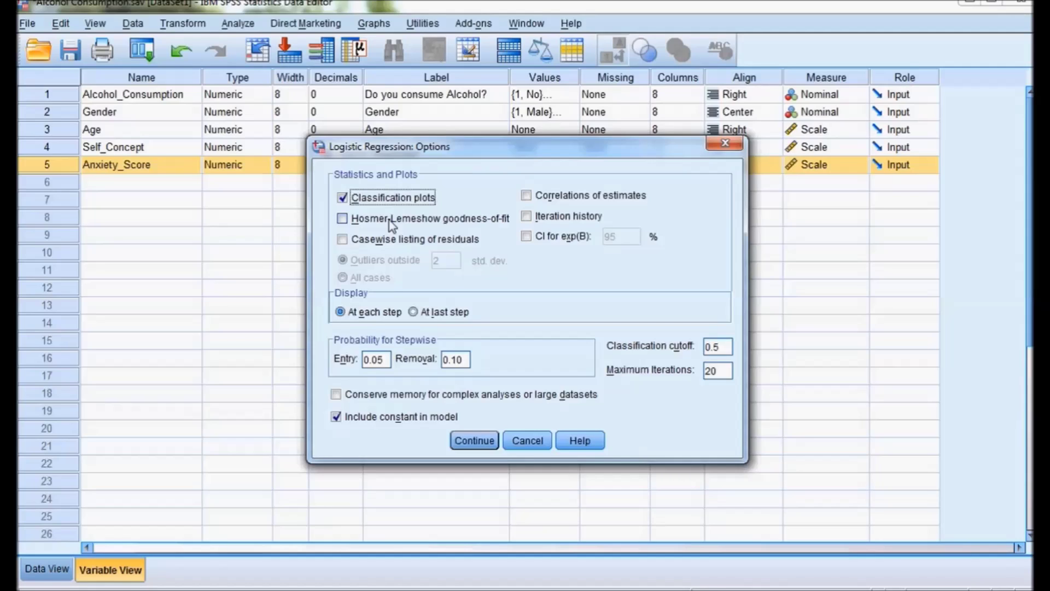
click(392, 222)
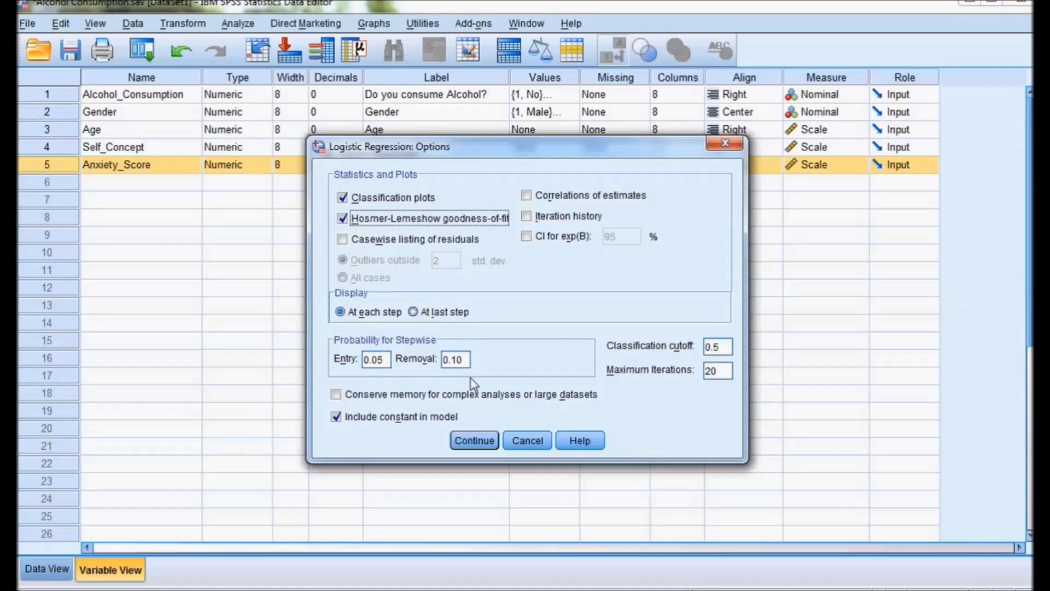
click(470, 441)
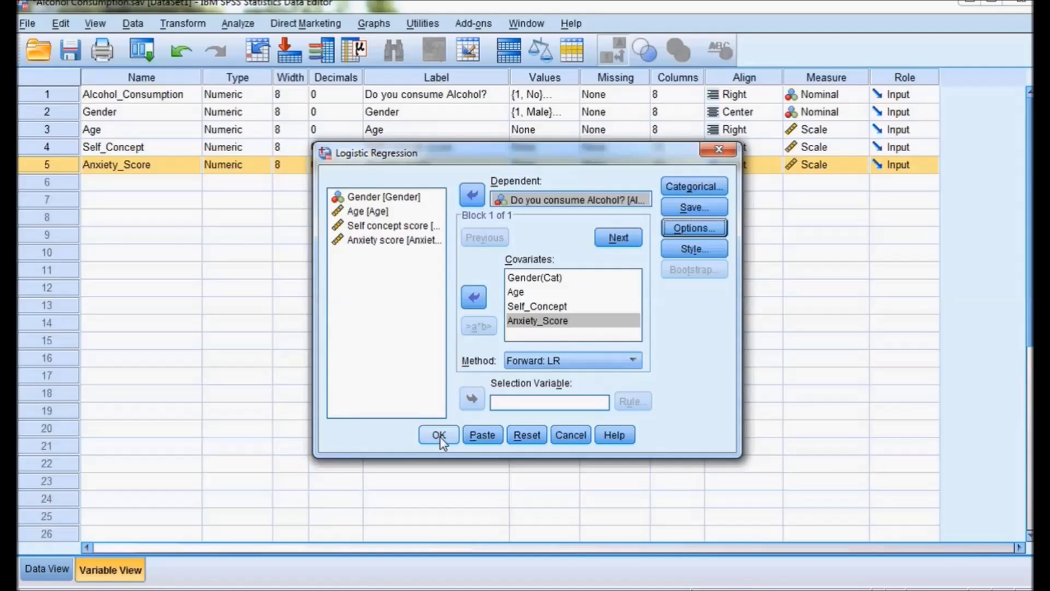
Recheck the categorical covariate and option settings, and run the logistic regression
click(690, 189)
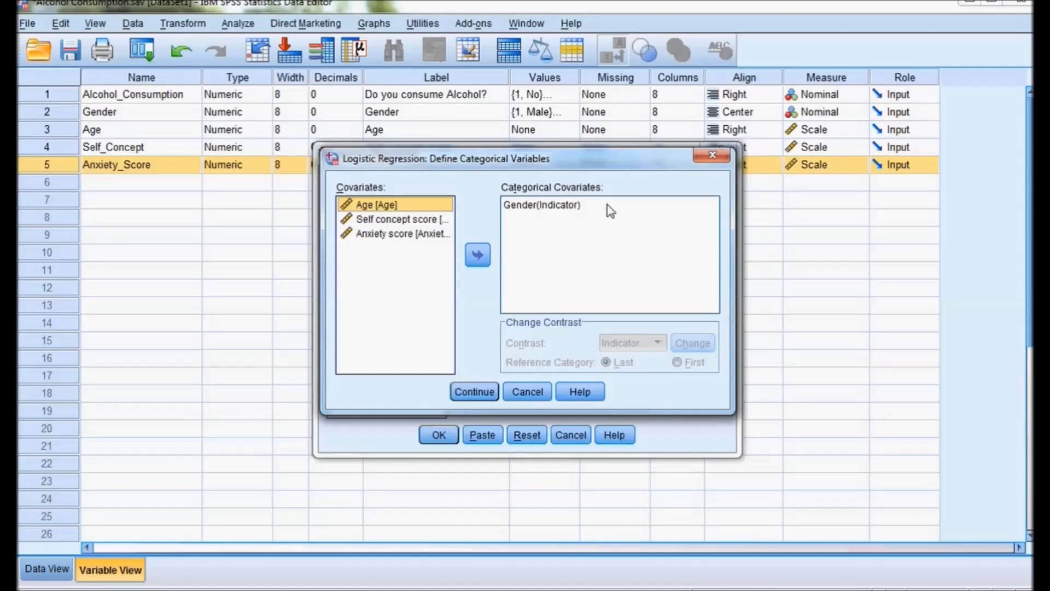
click(477, 395)
click(690, 228)
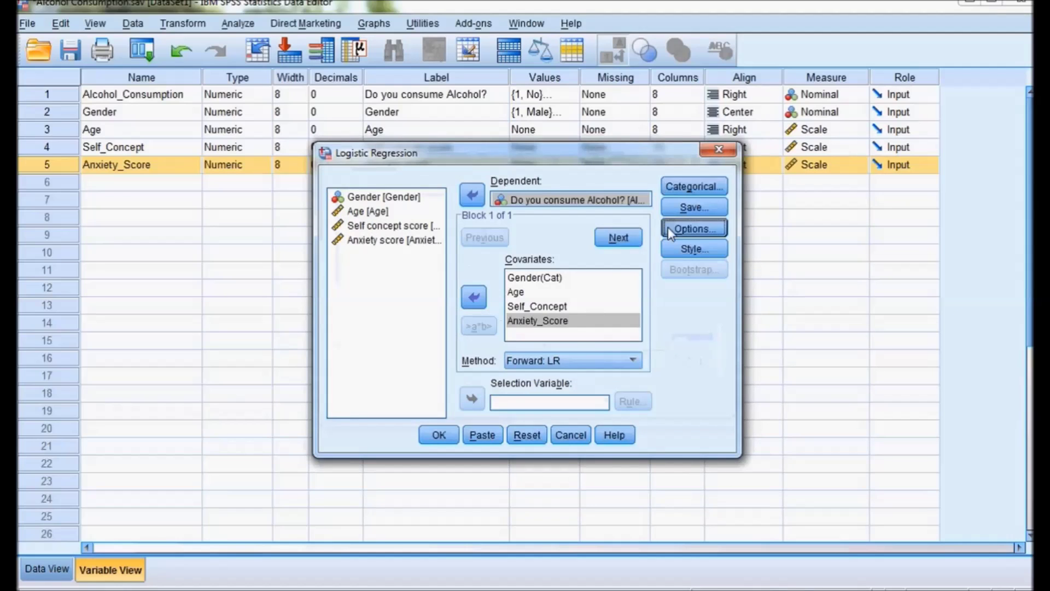
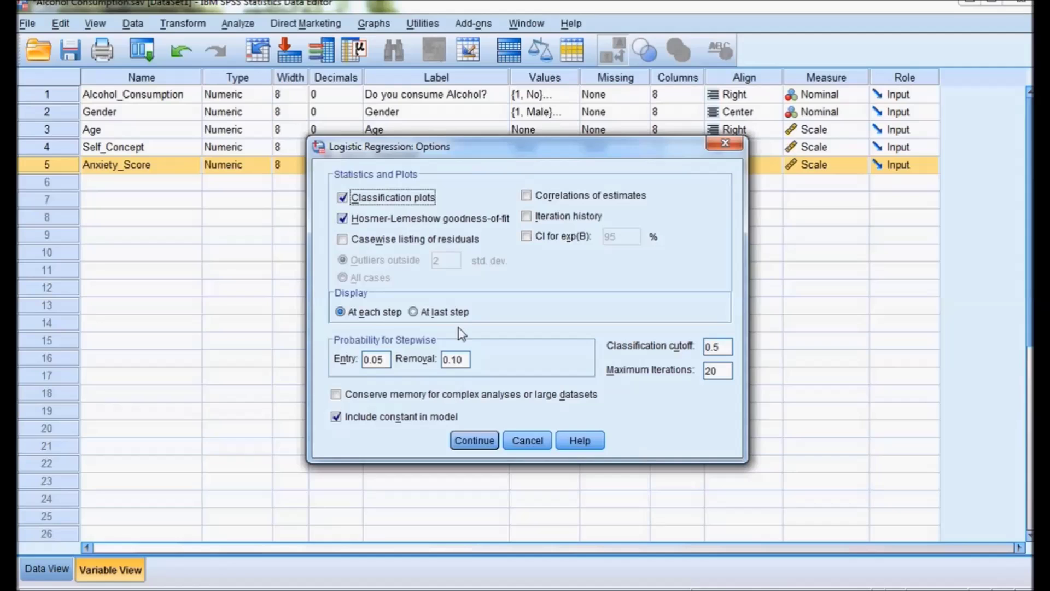
click(469, 441)
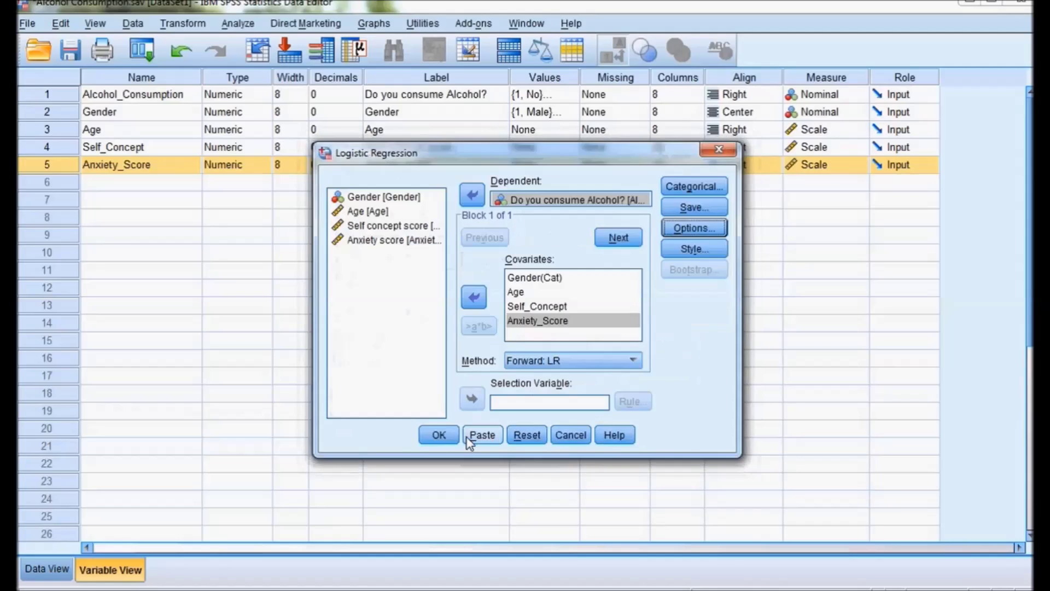
click(440, 435)
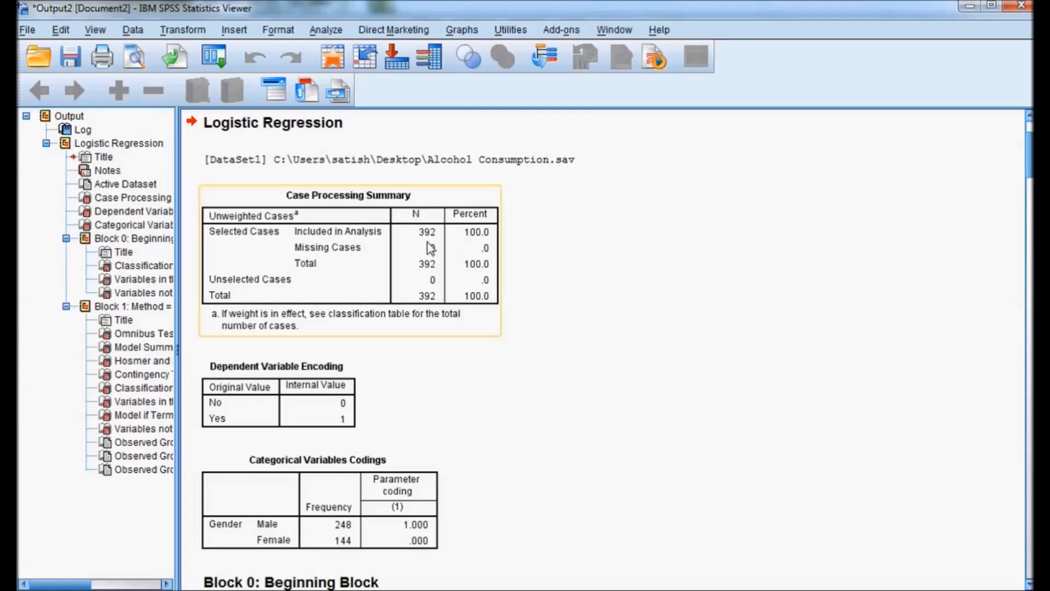
Examine the Dependent Variable Encoding table and the Categorical Variables Codings for Gender
click(320, 415)
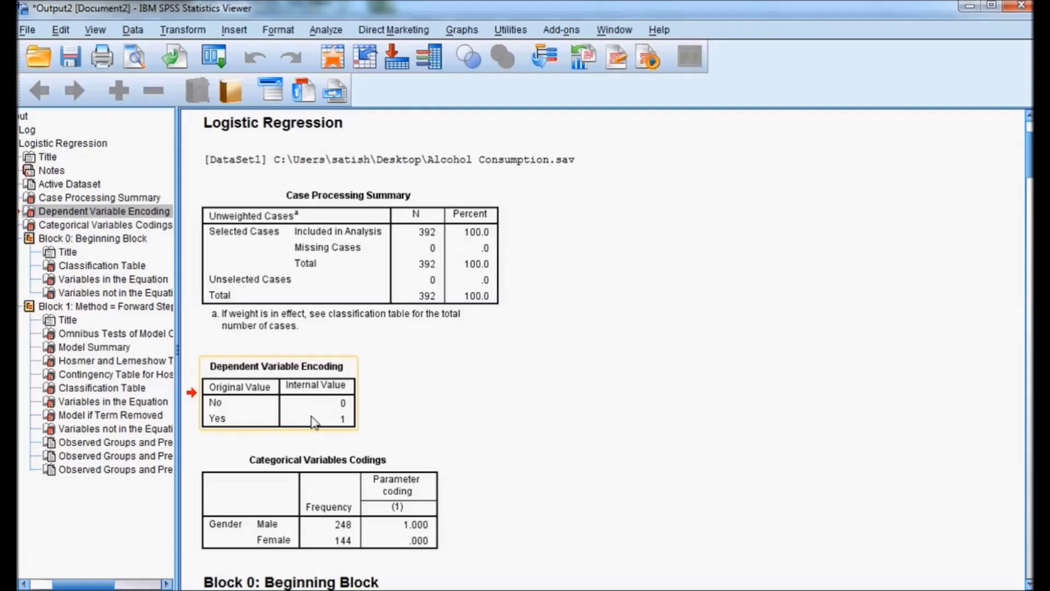
click(233, 467)
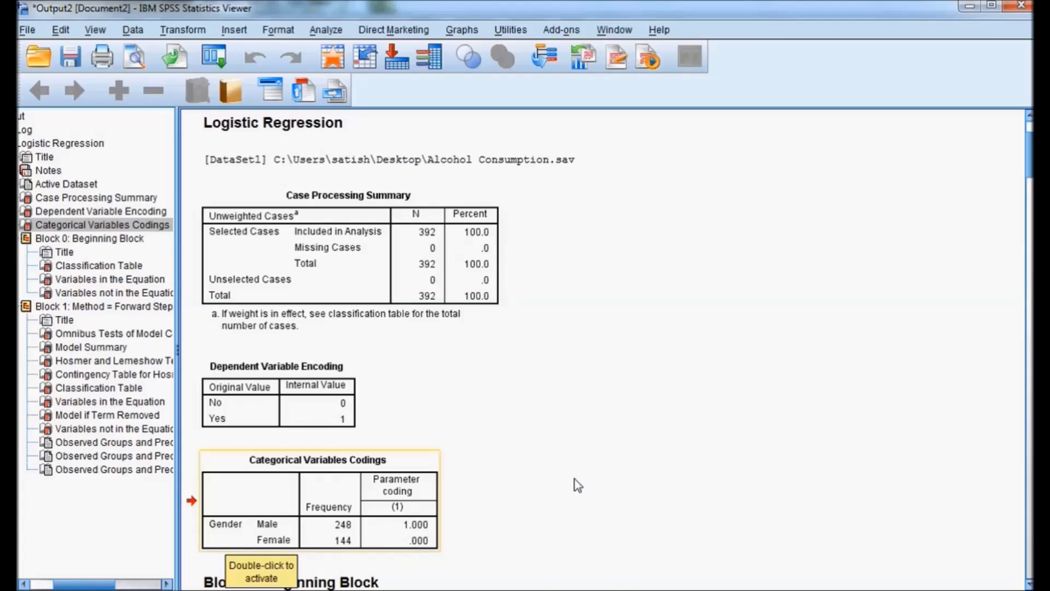
scroll(599, 451, down, 3)
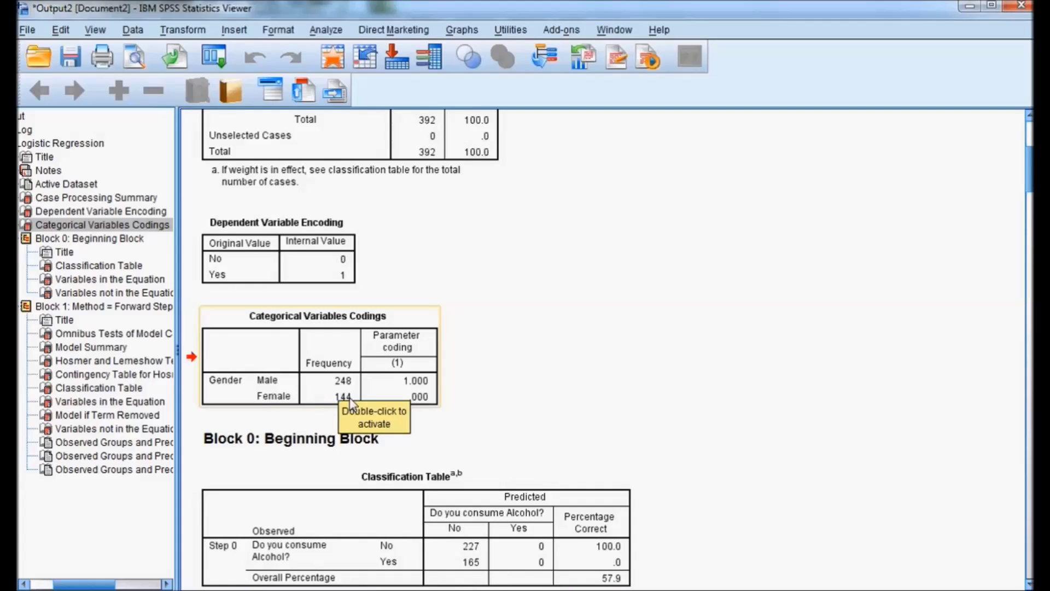
Examine the Block 0 Classification Table for observed versus predicted alcohol consumption and the overall percentage correct
scroll(546, 362, down, 3)
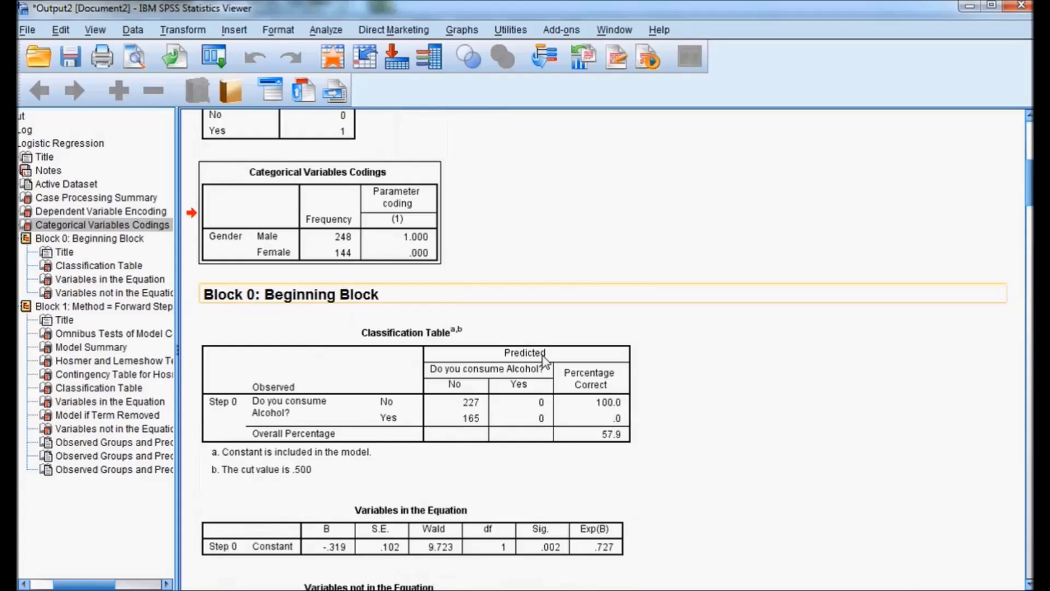
scroll(545, 362, down, 1)
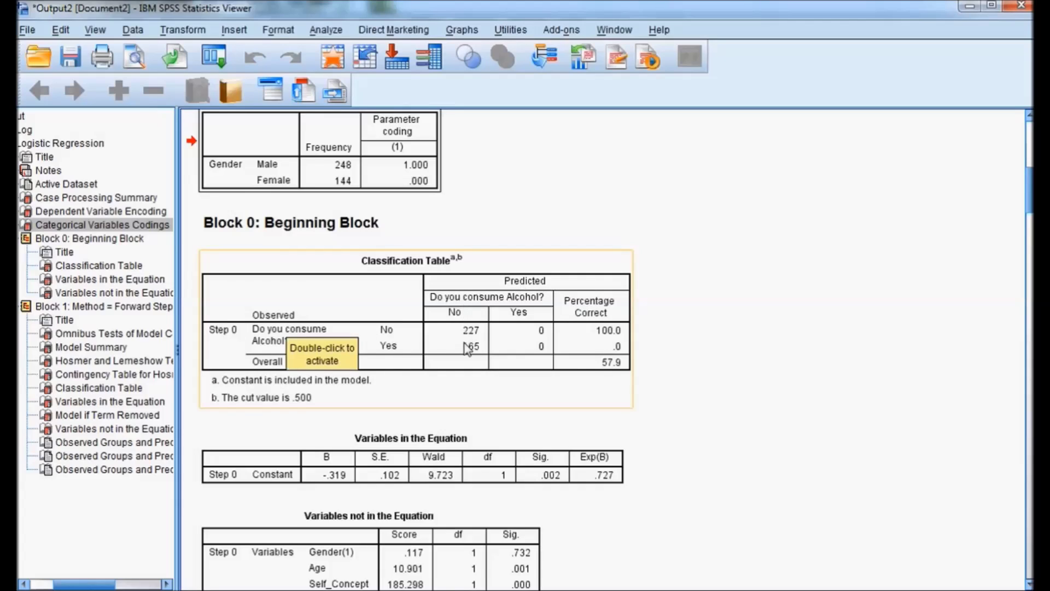
click(451, 368)
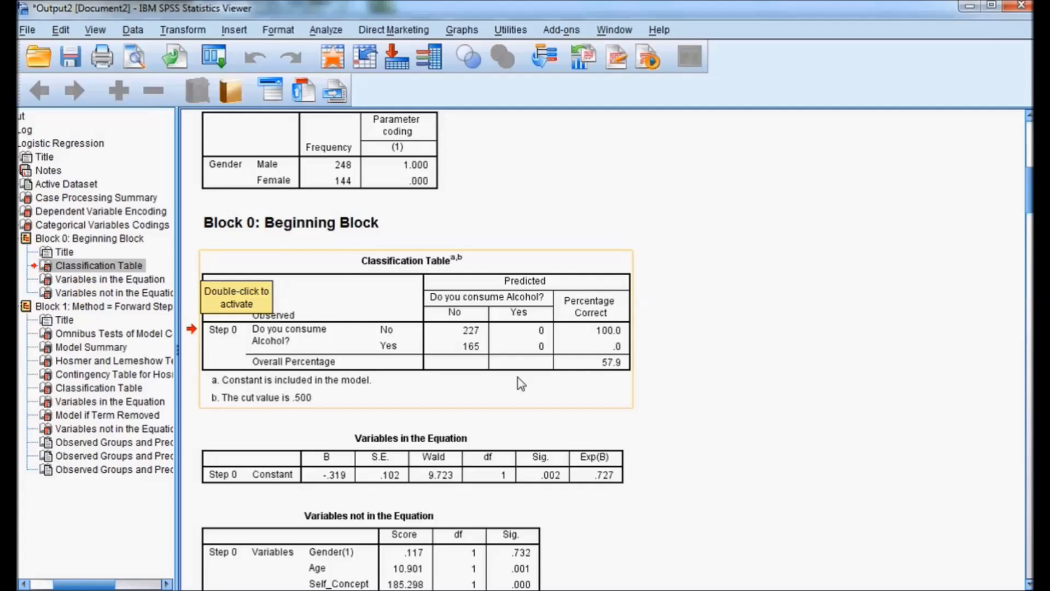
click(353, 305)
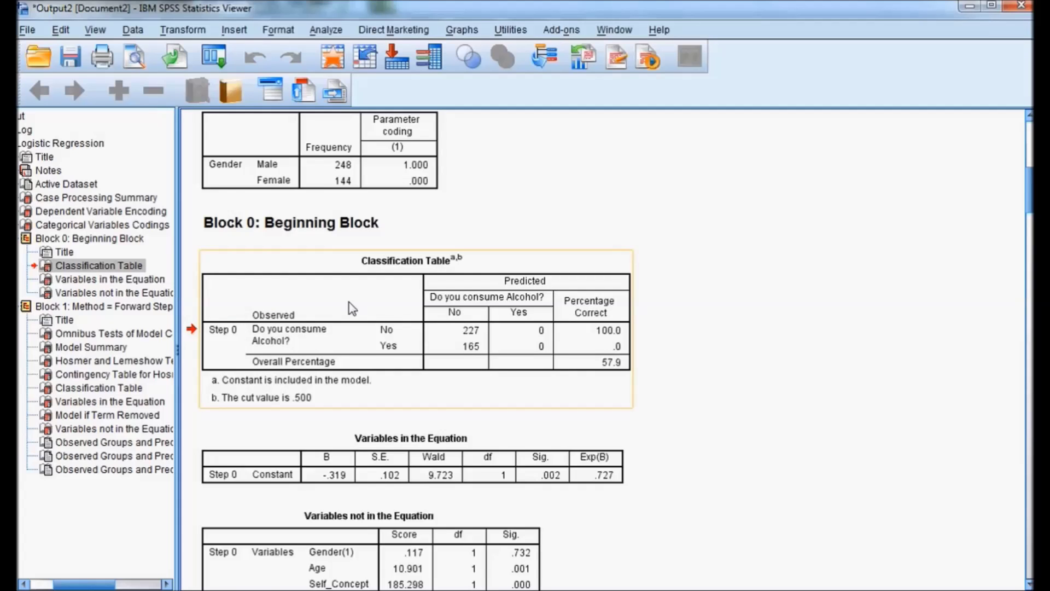
Review the Block 0 tables of variables in and not in the equation, and the Block 1 Omnibus Tests of Model Coefficients
scroll(353, 305, down, 2)
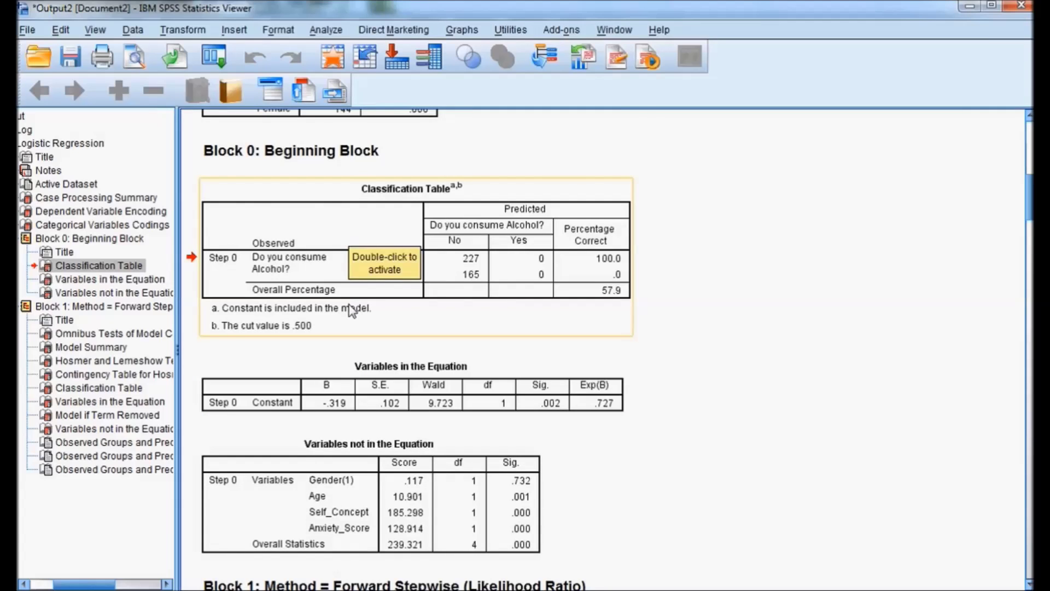
scroll(350, 309, down, 4)
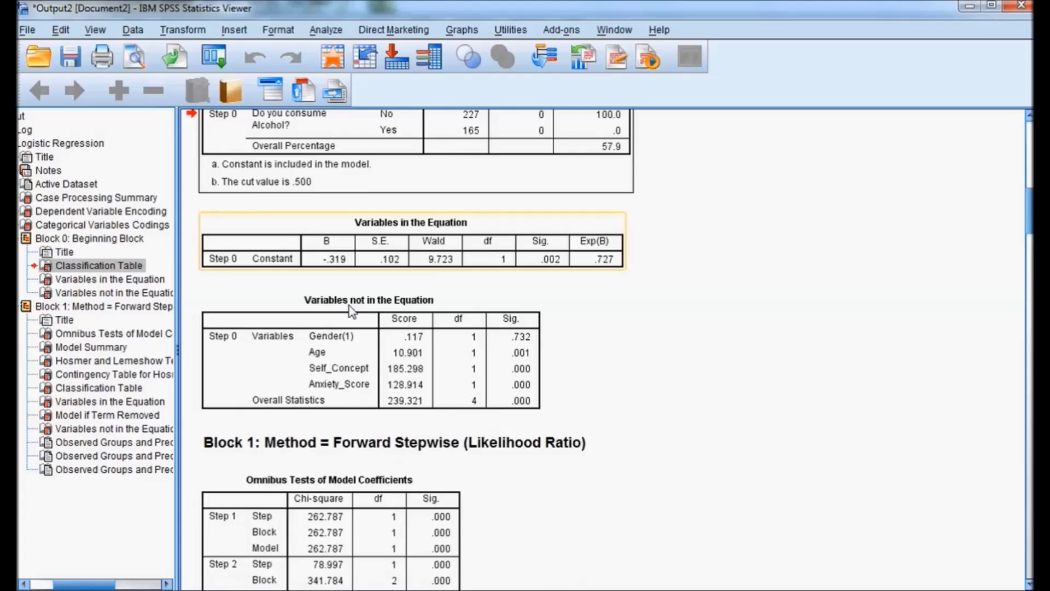
scroll(350, 309, down, 2)
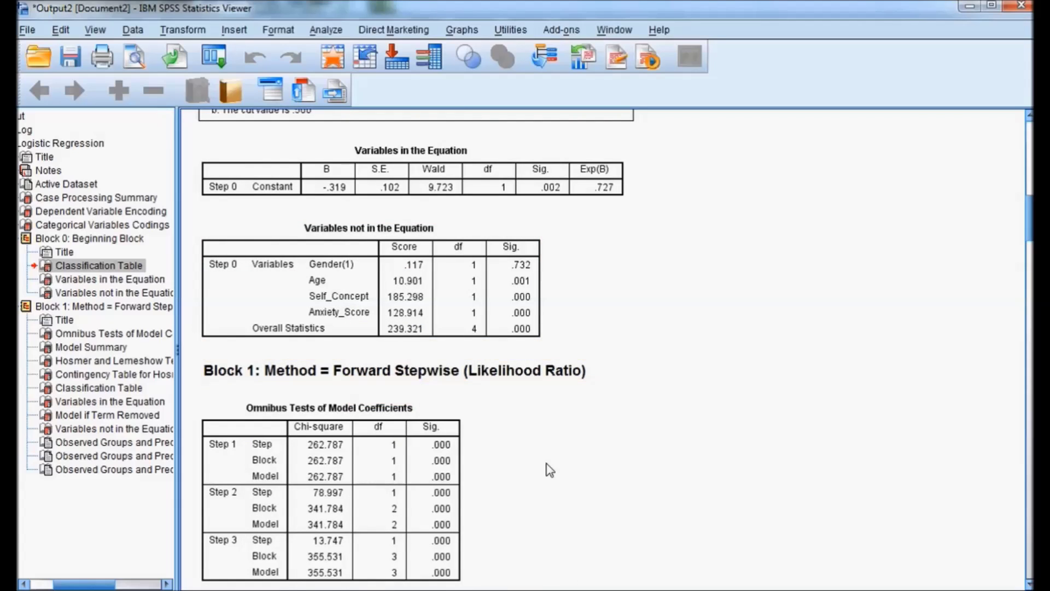
scroll(549, 469, down, 2)
scroll(550, 465, down, 2)
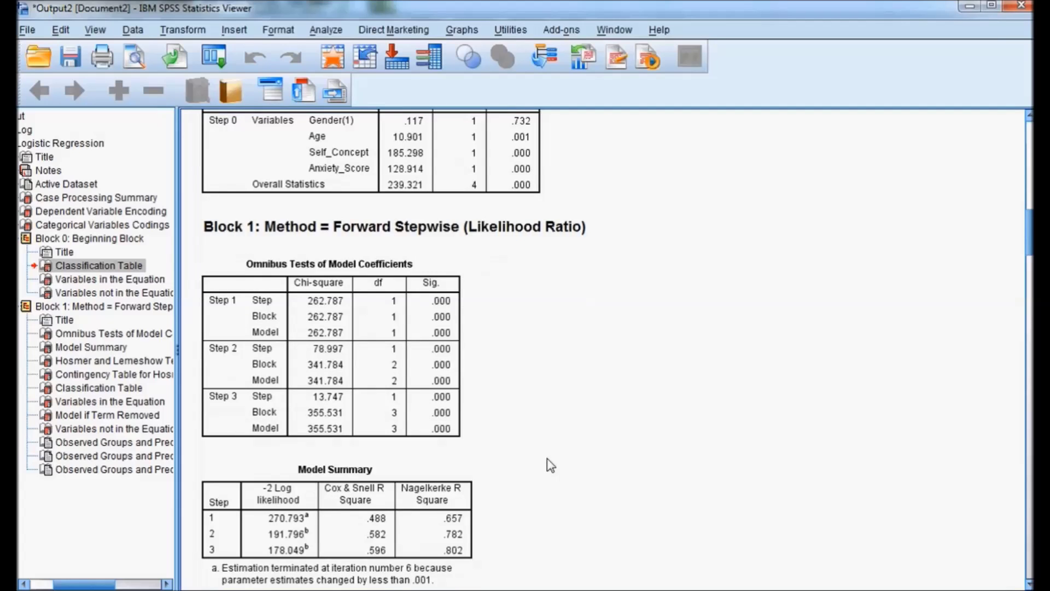
Examine the chi-square and significance values for each step of the Hosmer and Lemeshow Test
scroll(550, 465, down, 6)
click(370, 489)
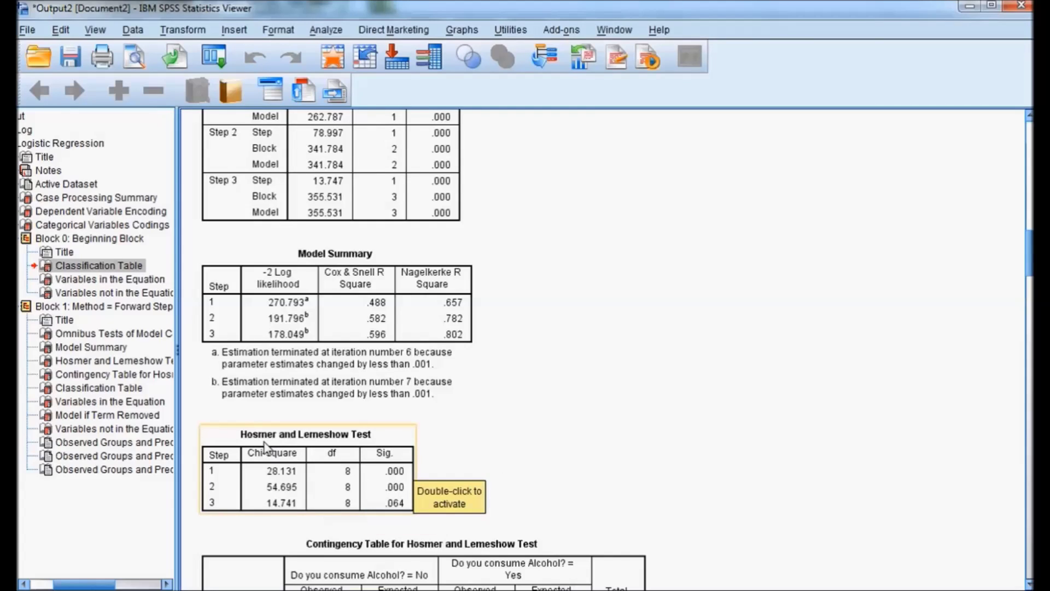
click(408, 449)
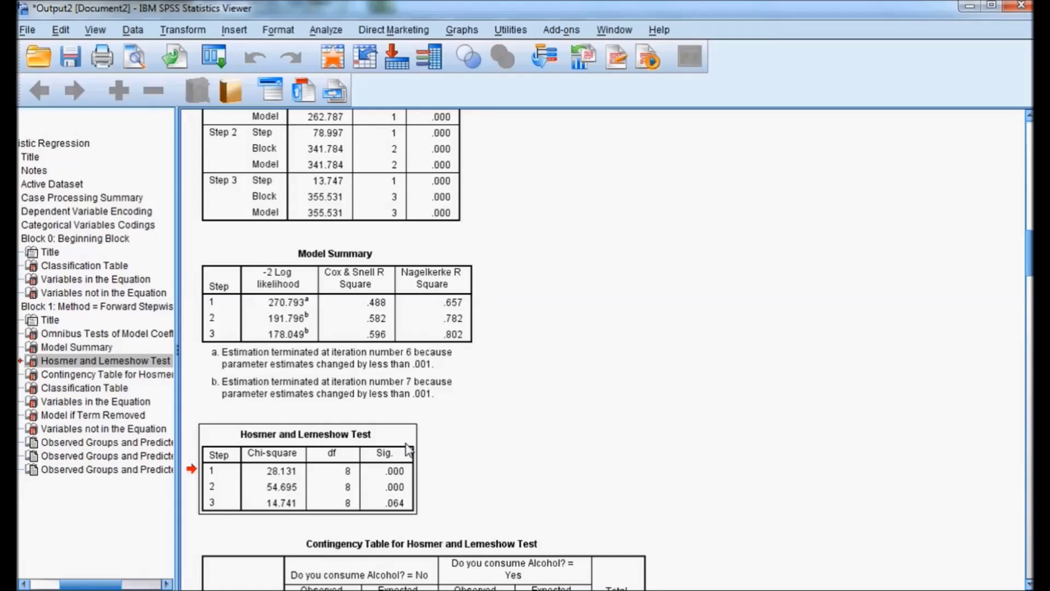
click(396, 480)
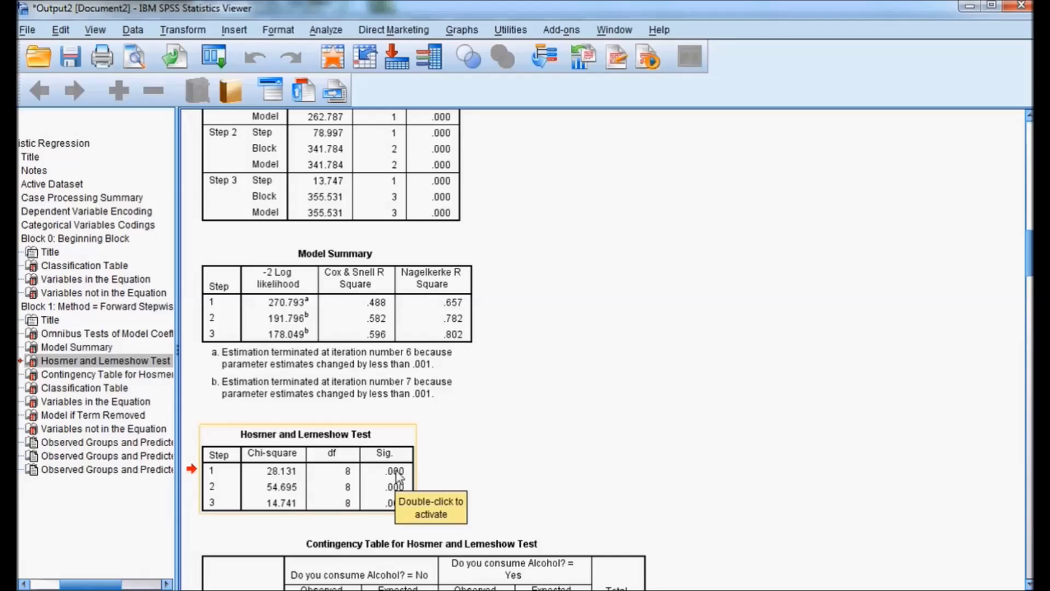
double_click(400, 444)
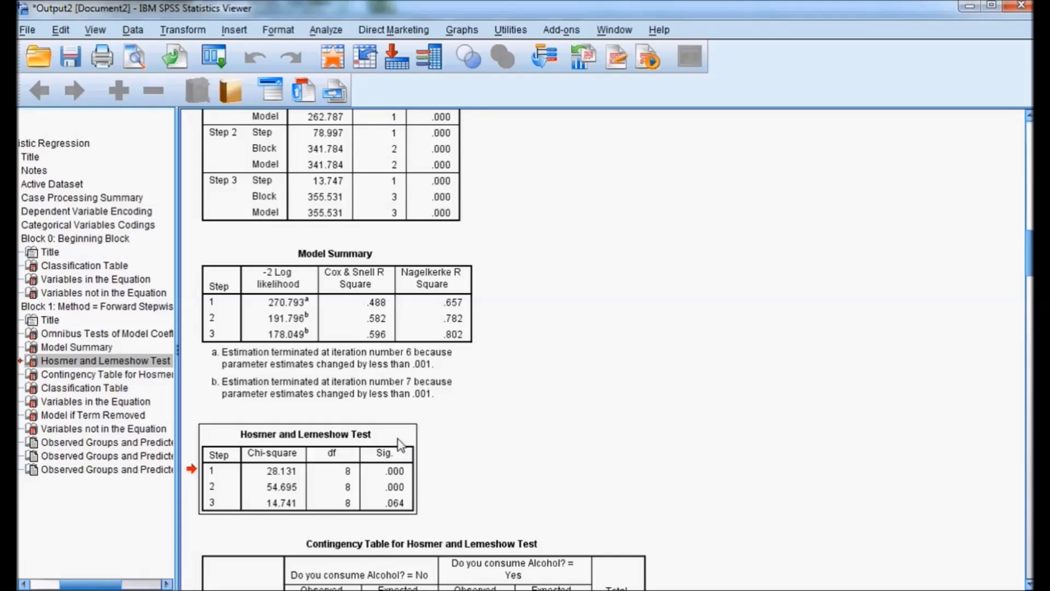
click(275, 473)
click(394, 477)
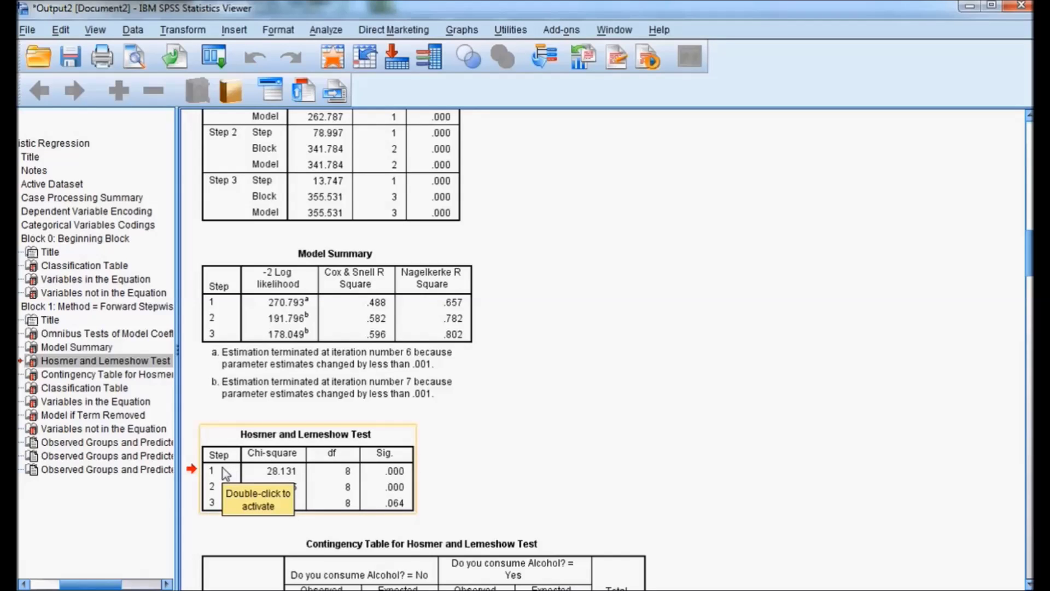
click(386, 443)
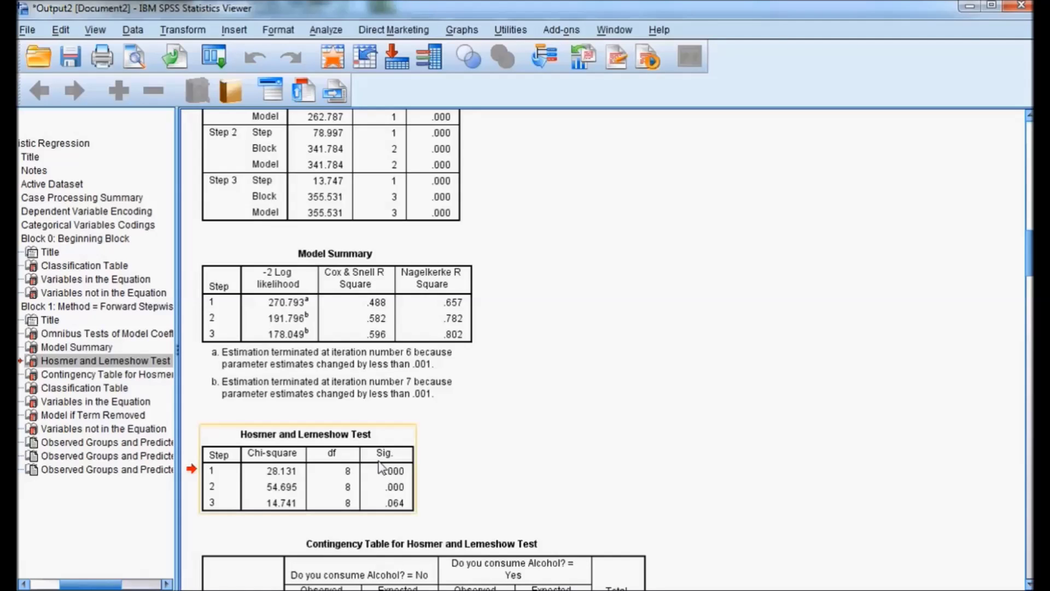
click(409, 515)
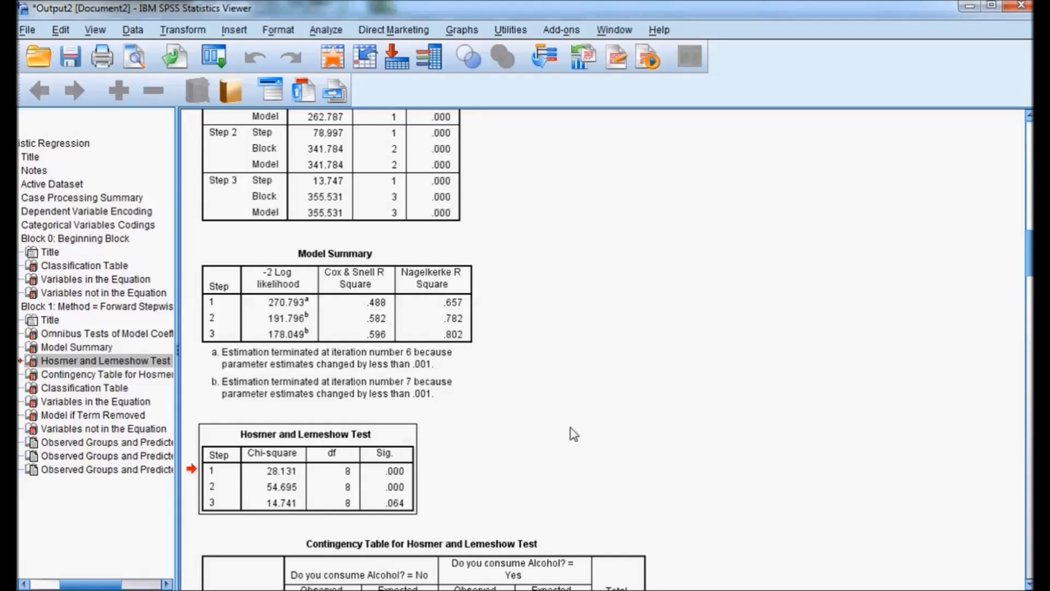
Compare the -2 Log likelihood, Cox & Snell R Square and Nagelkerke R Square across the steps of the Model Summary
click(344, 273)
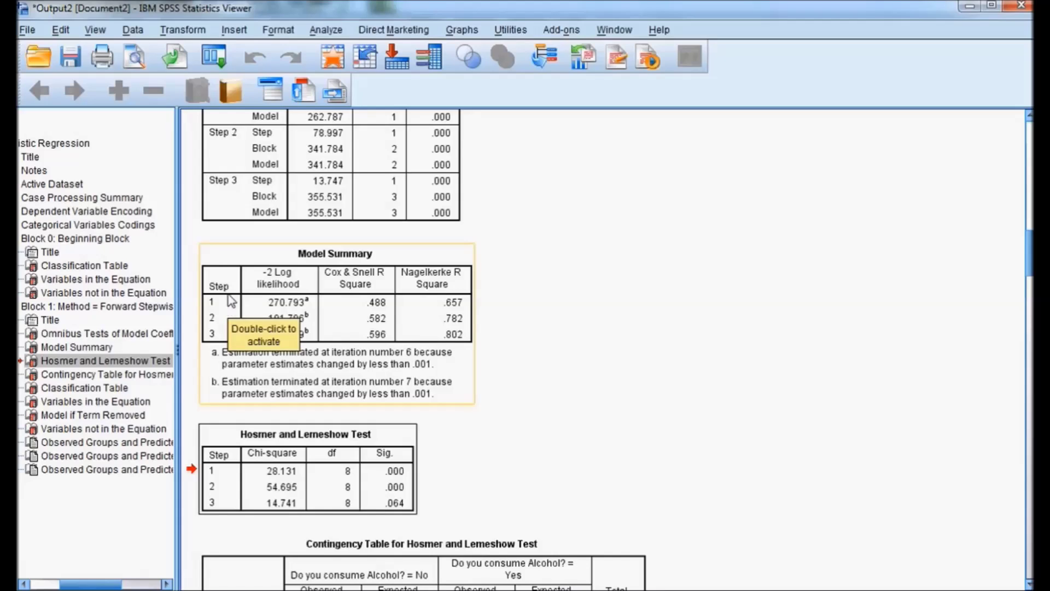
click(238, 263)
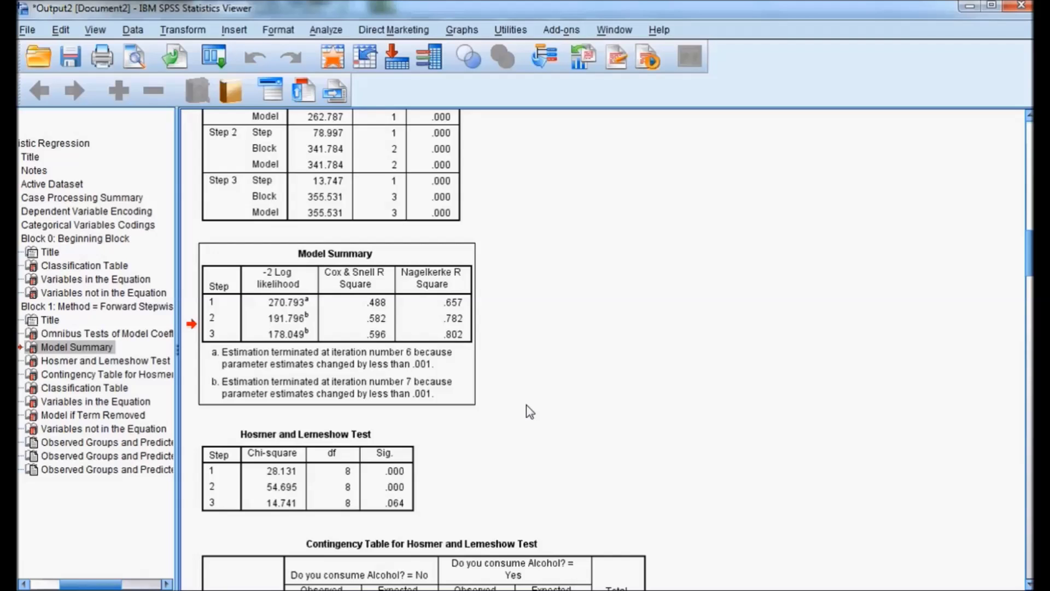
click(230, 328)
Examine the Block 1 Classification Table and compare the percentage correct at each step
scroll(581, 371, down, 3)
scroll(581, 371, down, 13)
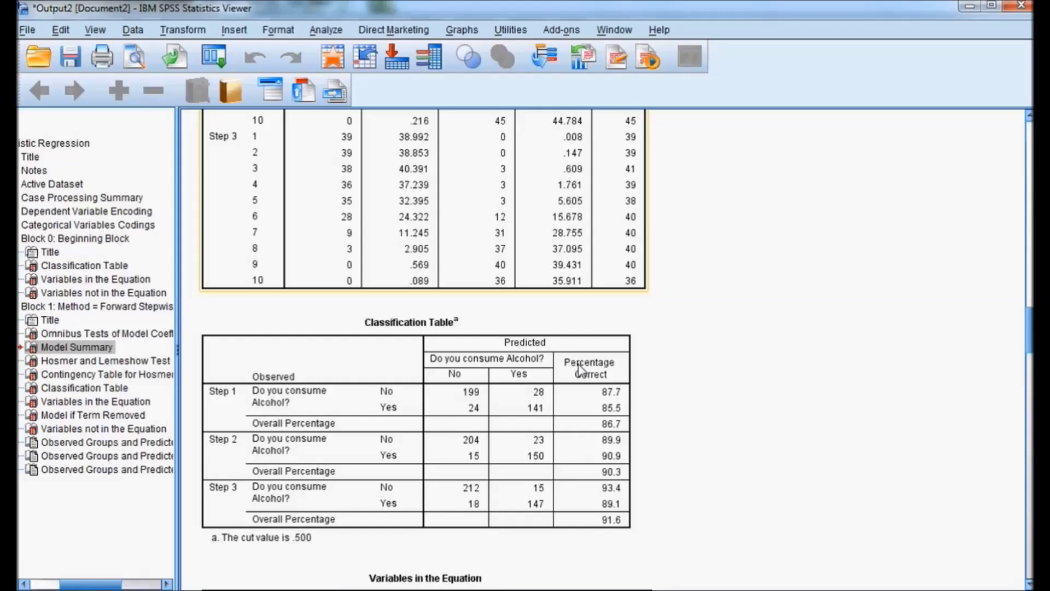
scroll(581, 370, down, 2)
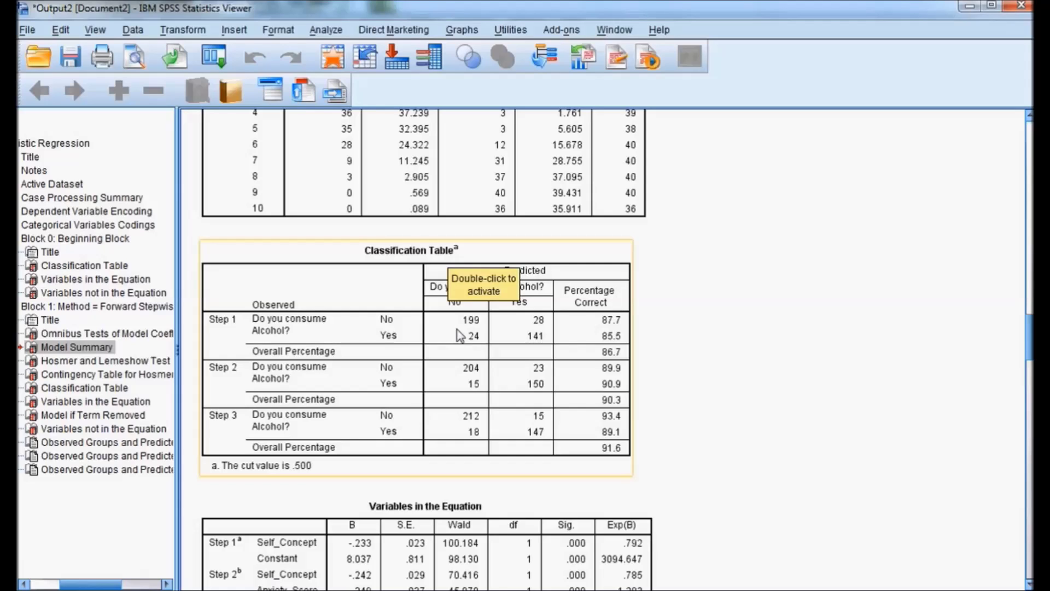
click(453, 293)
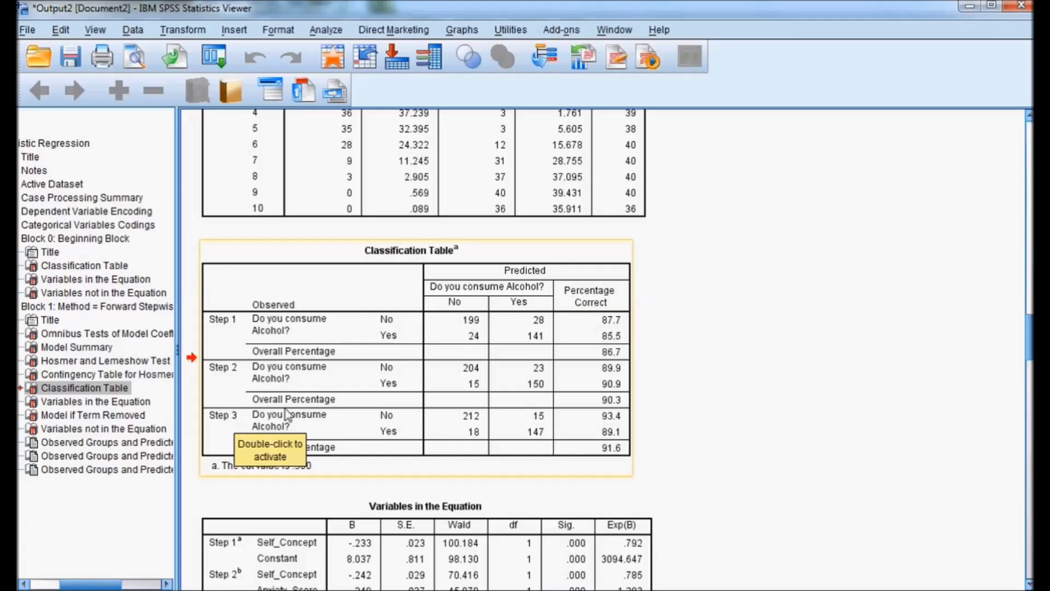
click(359, 296)
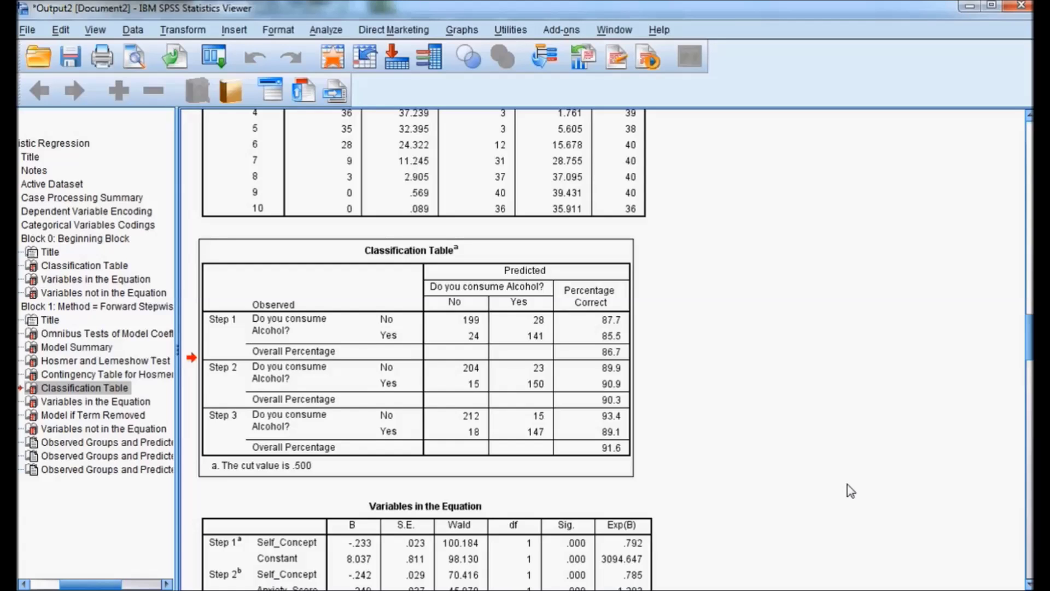
Examine the Block 1 Variables in the Equation table for the predictors entered at each step, especially Step 3
scroll(692, 479, down, 5)
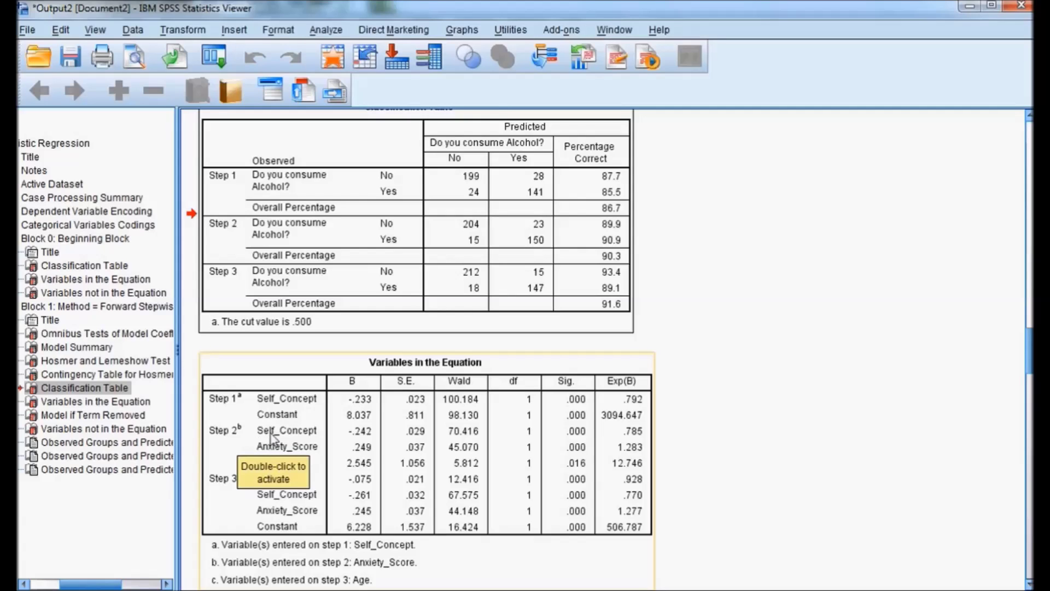
key(Down)
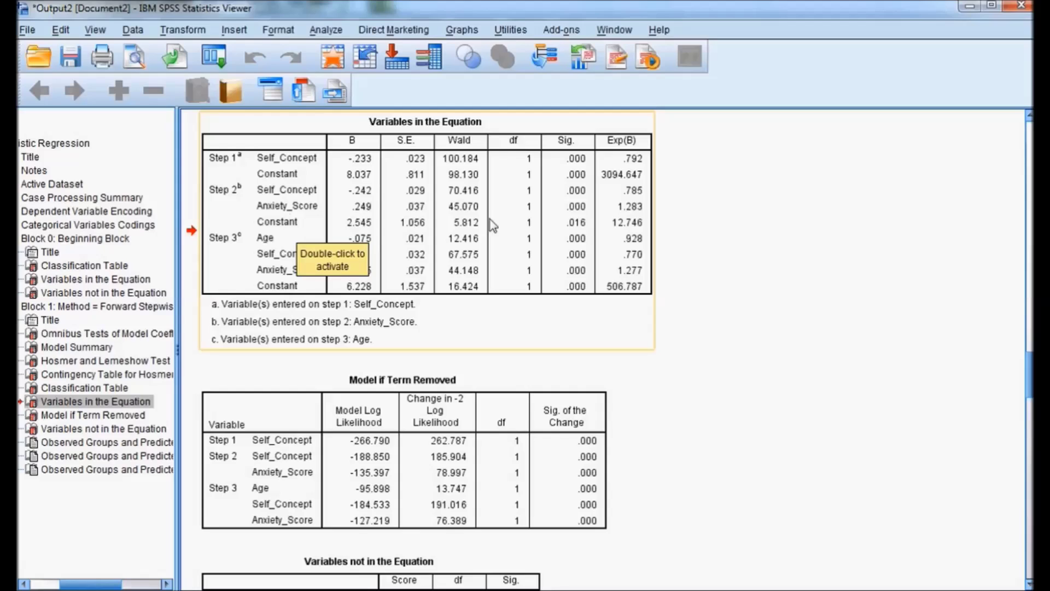
click(639, 247)
click(316, 241)
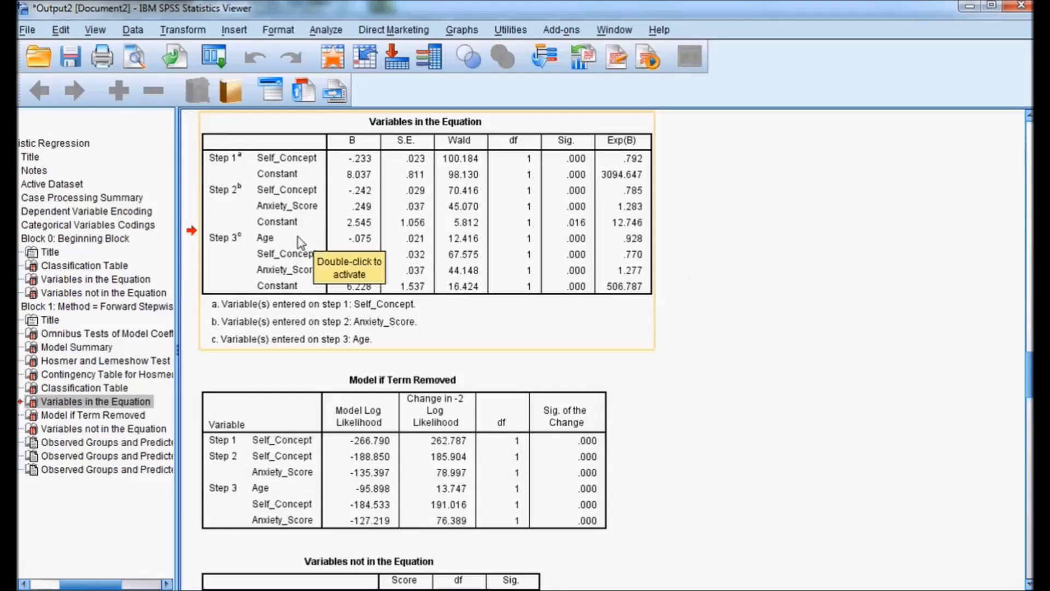
click(223, 260)
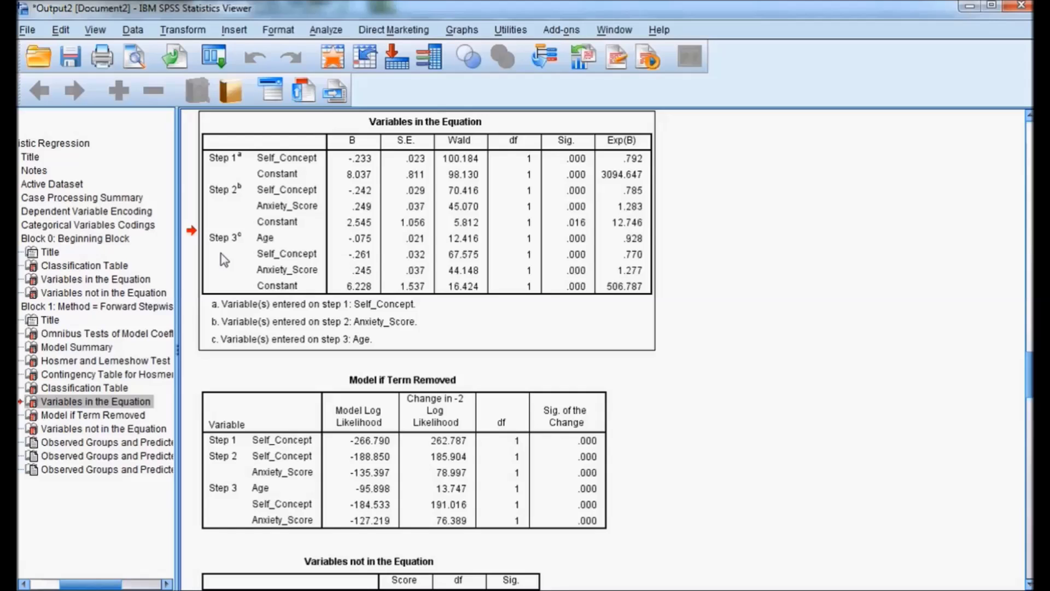
click(223, 259)
Review the Model if Term Removed table and check Gender's significance in the Block 1 Variables not in the Equation table
scroll(255, 268, down, 4)
click(255, 268)
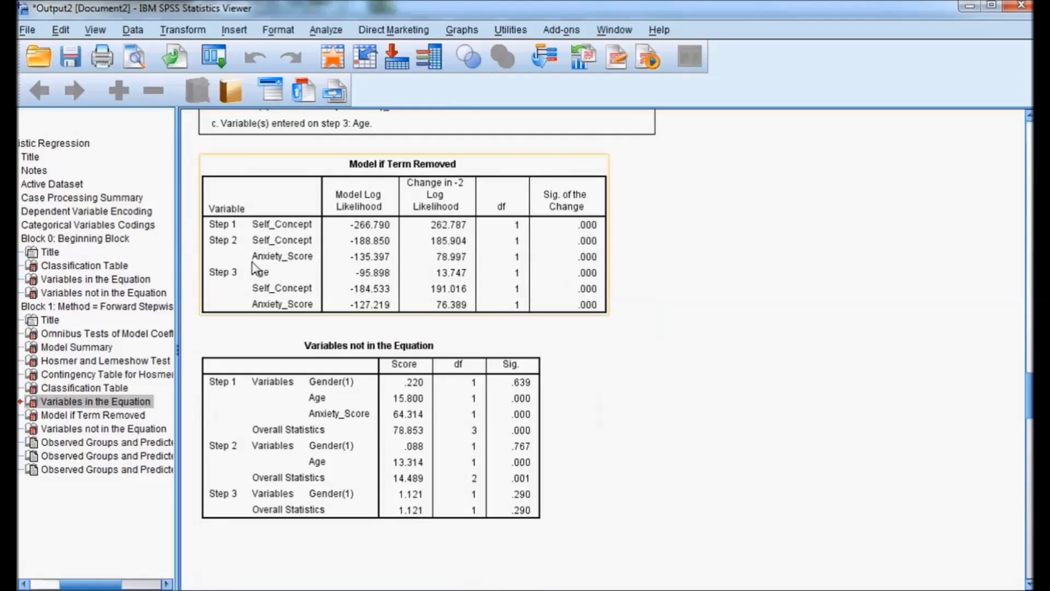
click(363, 346)
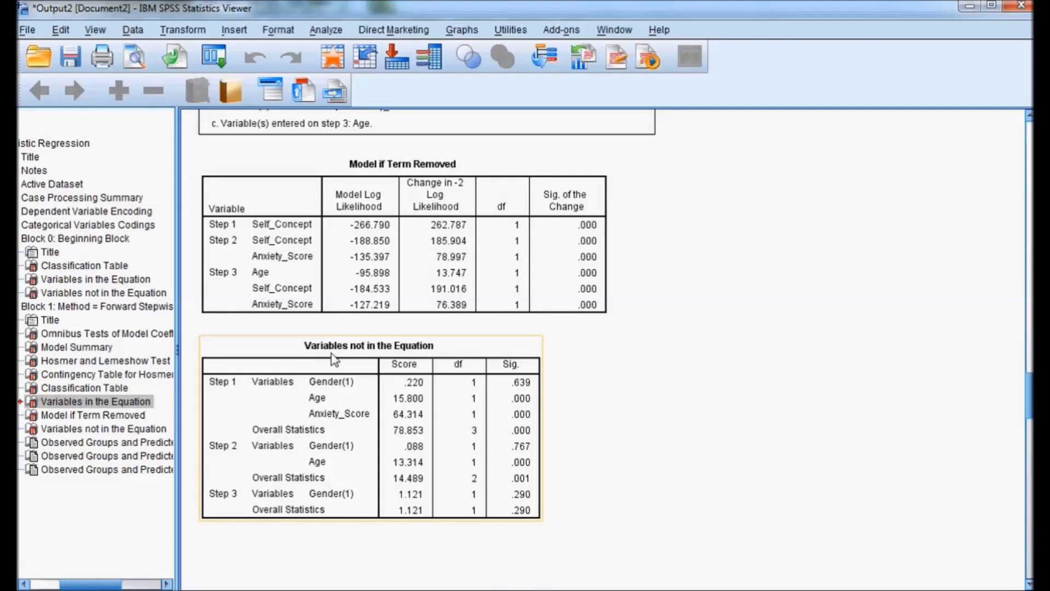
click(285, 468)
double_click(284, 469)
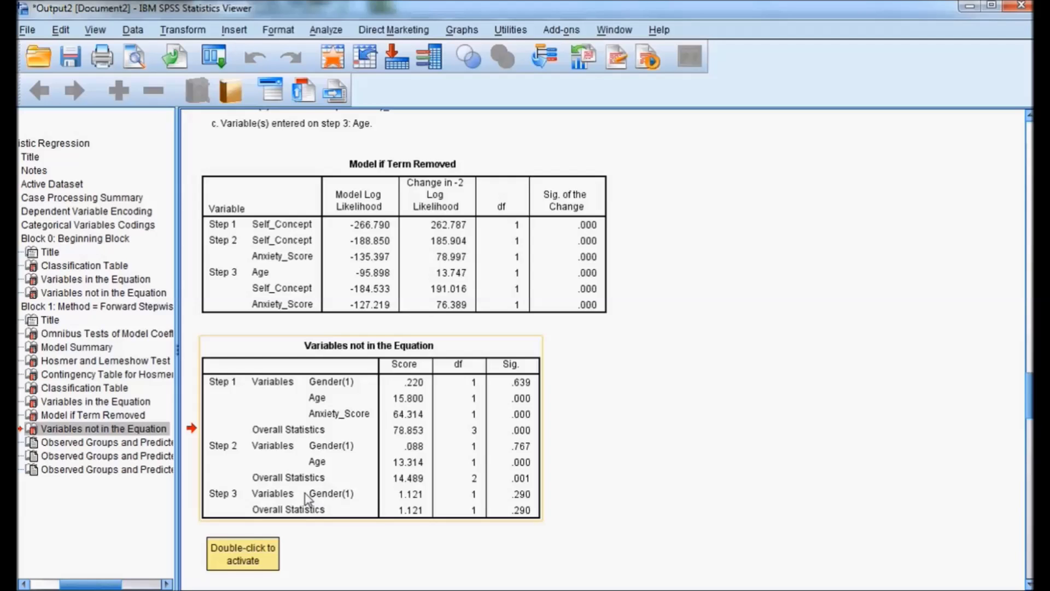
Recheck the significance and coefficients of Age, Self_Concept and Anxiety_Score in the Block 1 Variables in the Equation table
scroll(306, 499, up, 4)
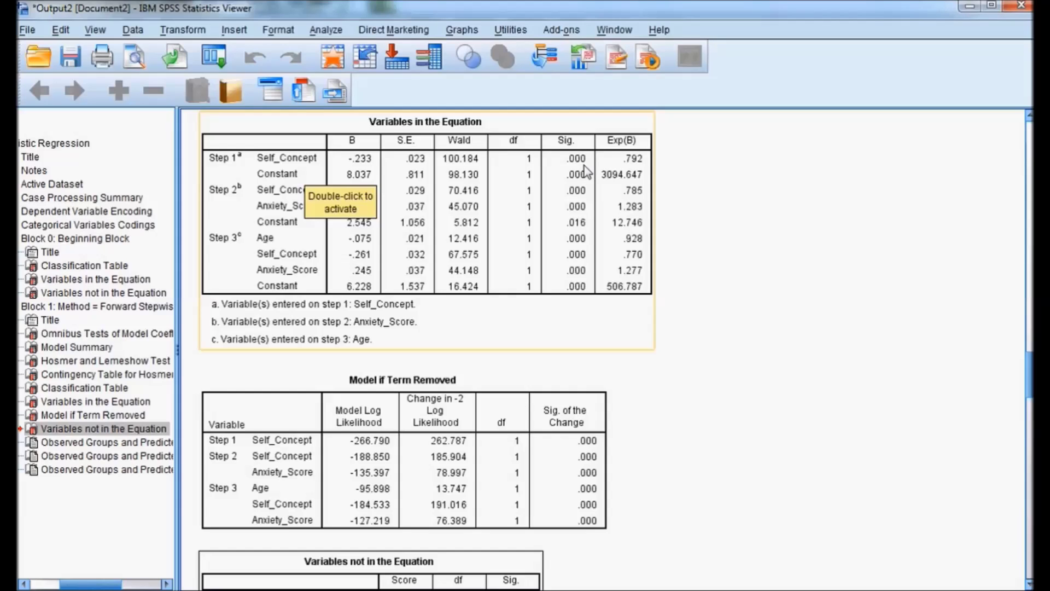
click(317, 192)
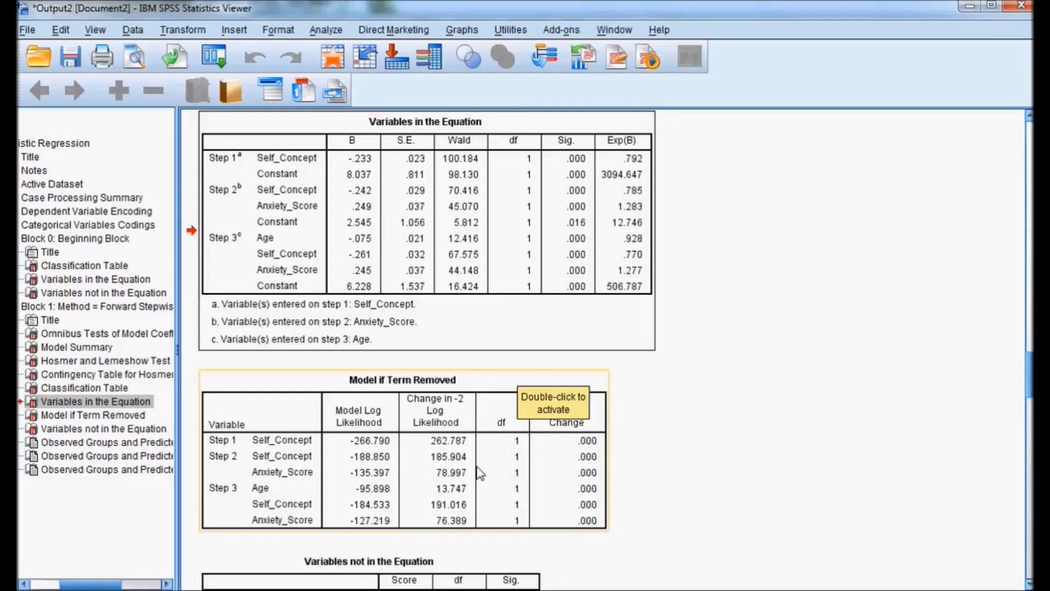
scroll(479, 472, down, 3)
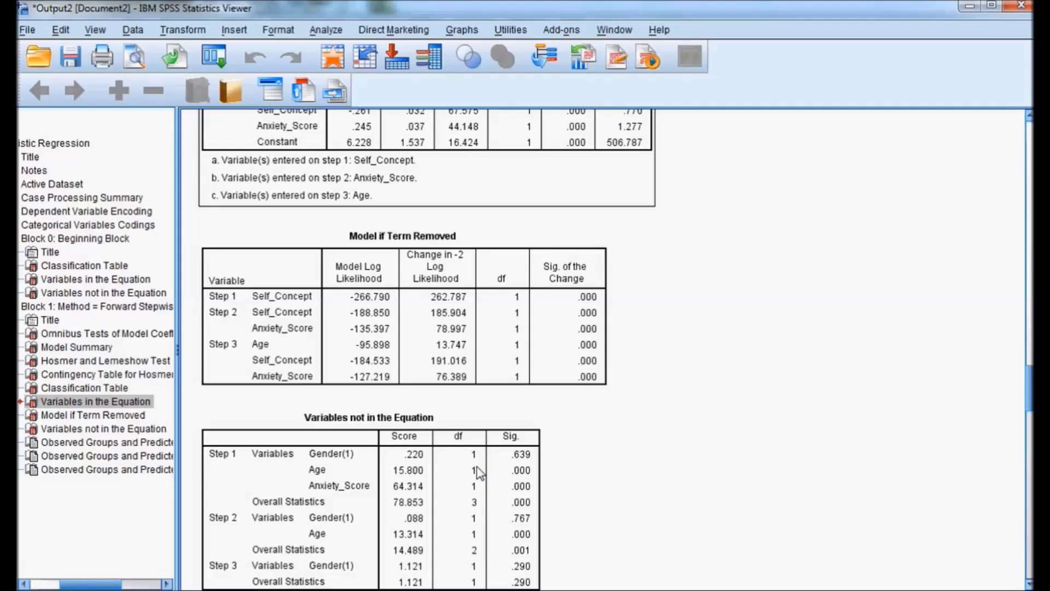
scroll(479, 470, up, 5)
click(312, 255)
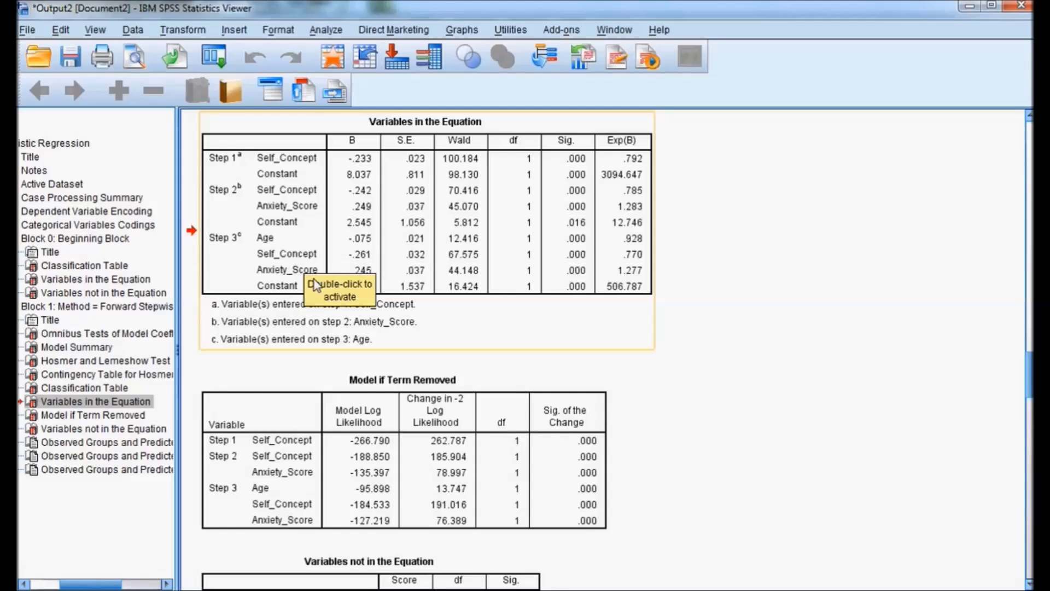
Revisit the Hosmer and Lemeshow Test and Model Summary, and return to the Block 1 Classification Table
scroll(314, 280, up, 15)
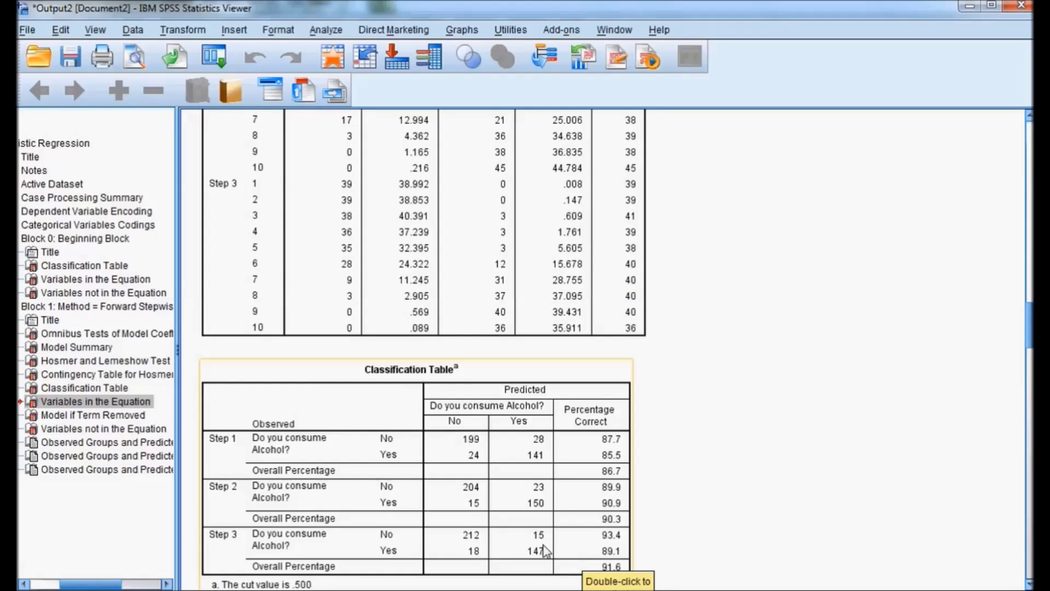
scroll(450, 508, up, 3)
scroll(449, 506, up, 10)
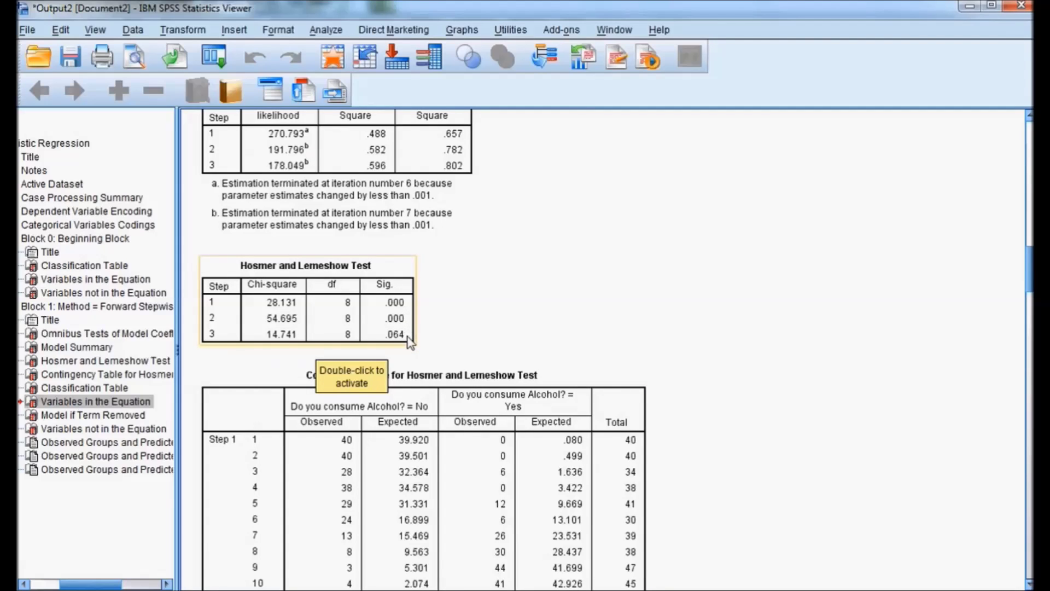
scroll(506, 341, up, 2)
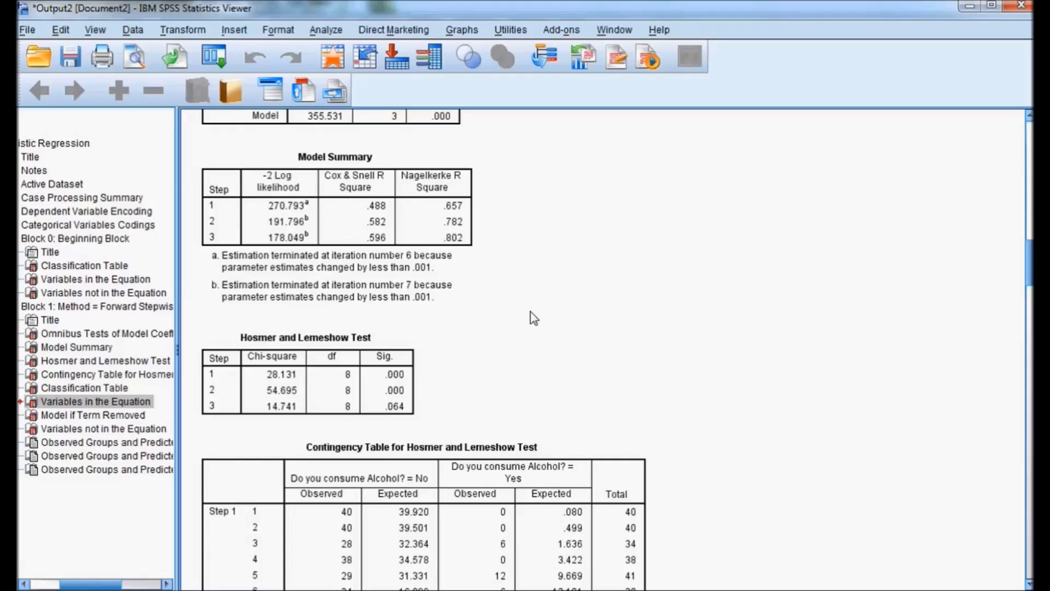
scroll(532, 318, down, 10)
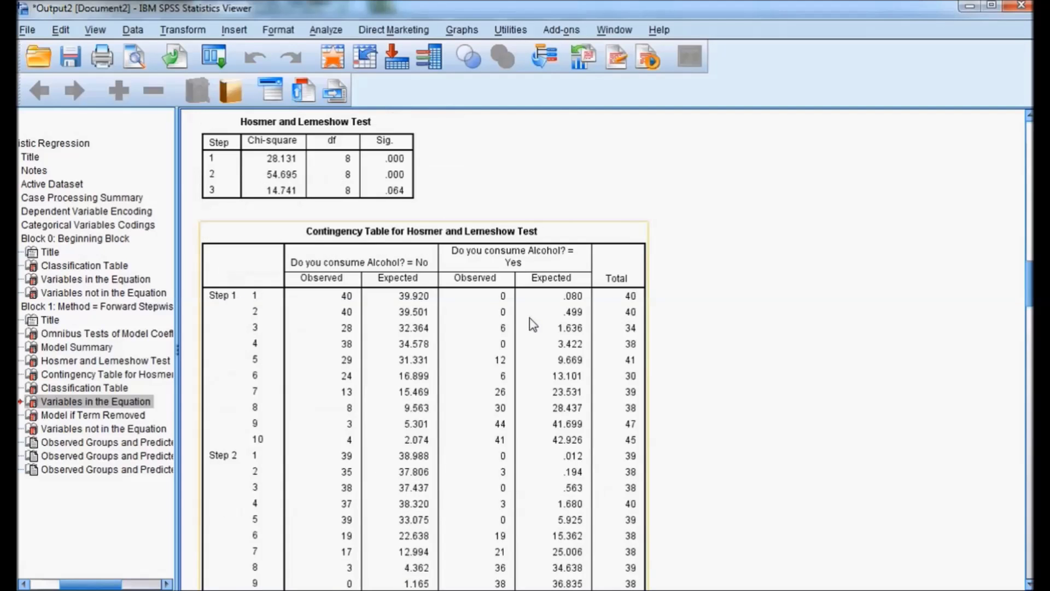
scroll(529, 318, down, 4)
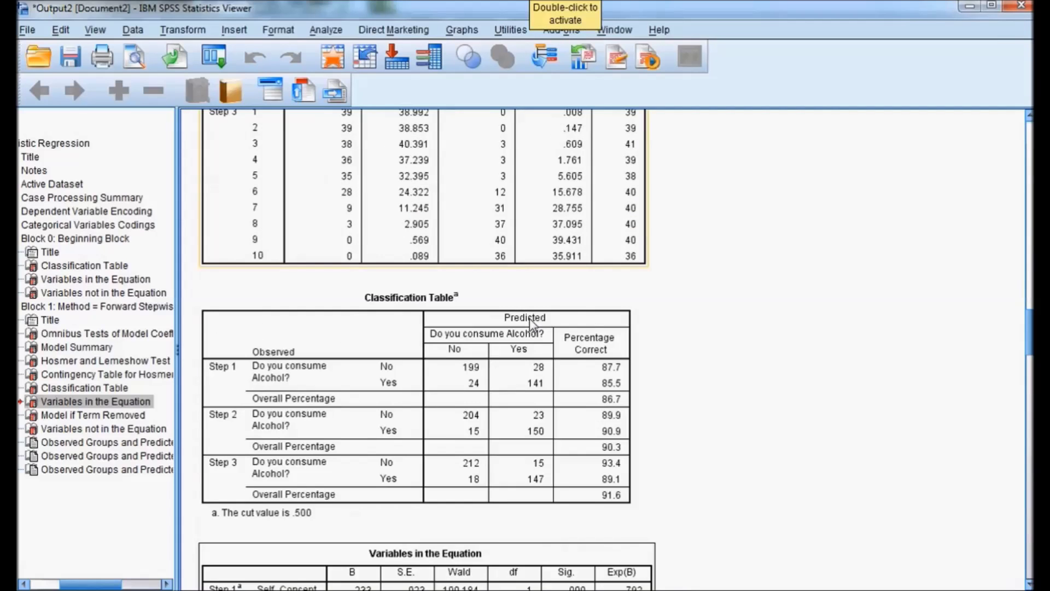